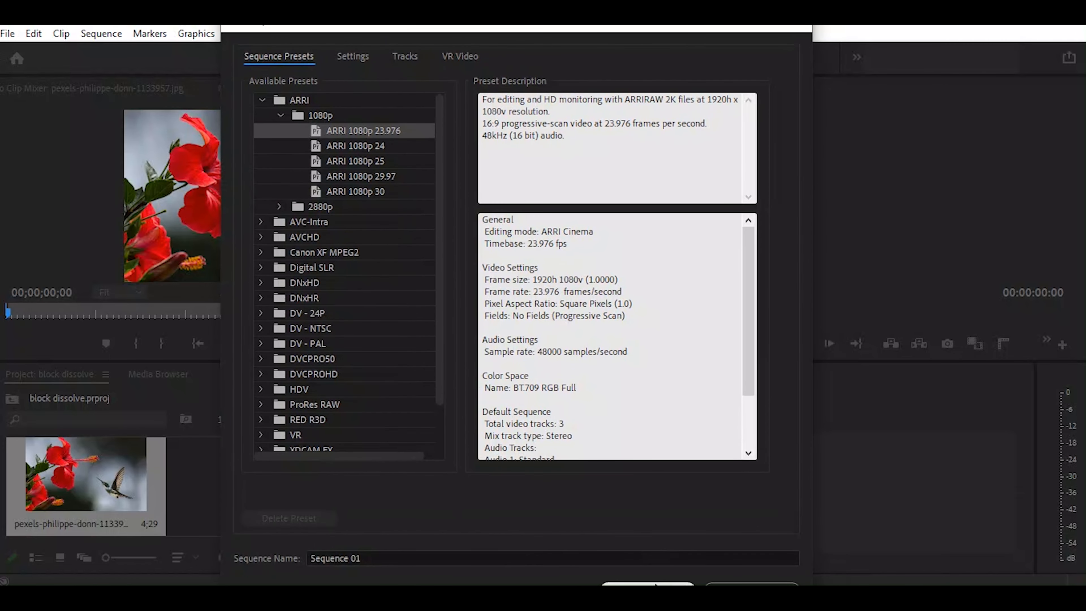
- Create Sequence 01 with the ARRI 1080p 23.976 preset and place the flower and hummingbird image at the start of V1
click(648, 582)
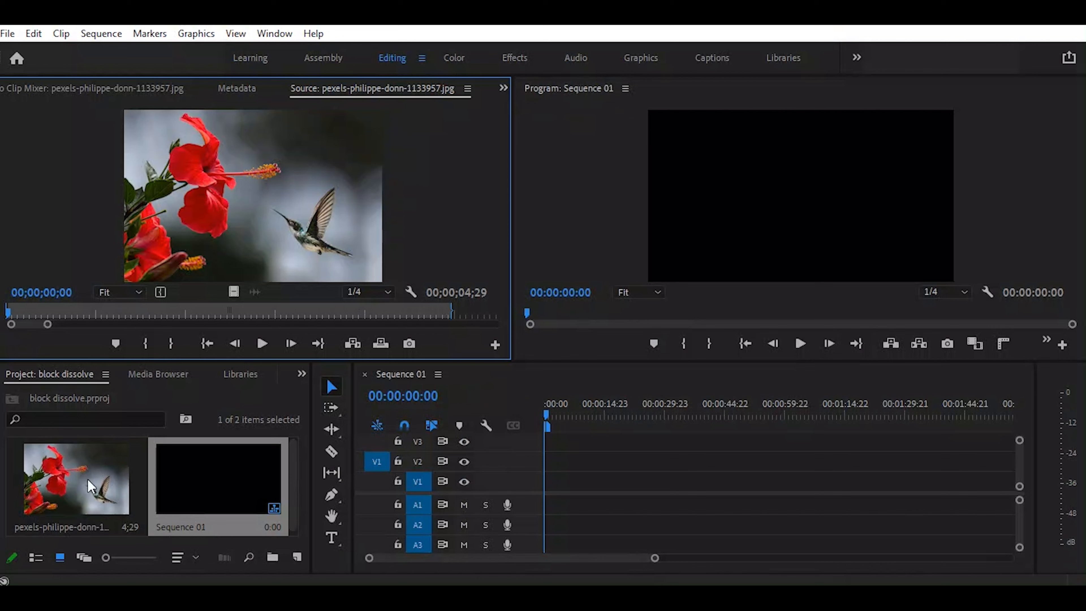
drag(73, 475, 549, 500)
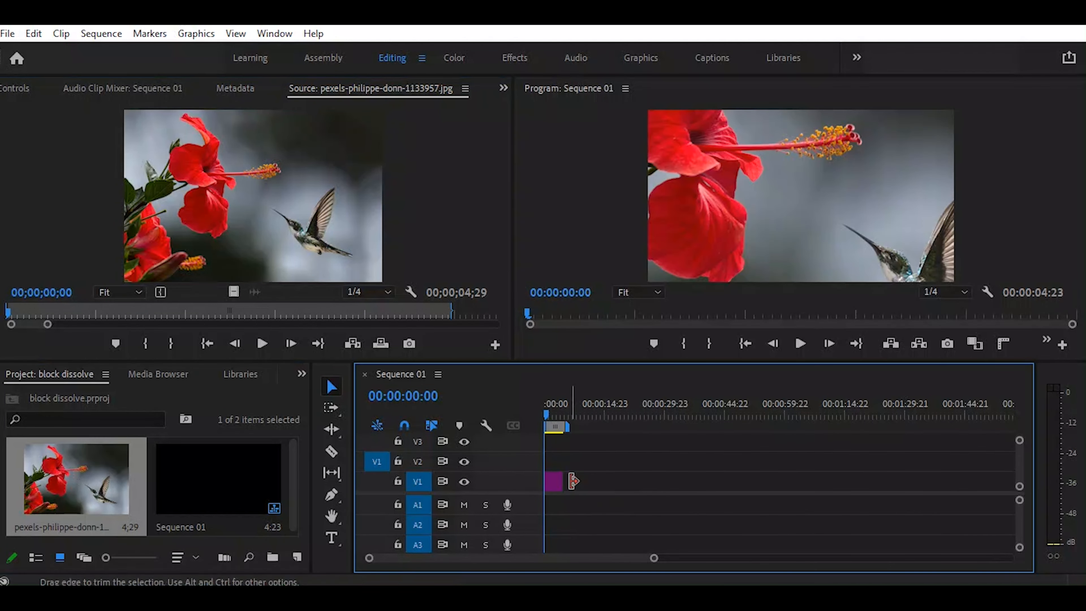
- Scale the image clip on V1 to the sequence's frame size
right_click(550, 484)
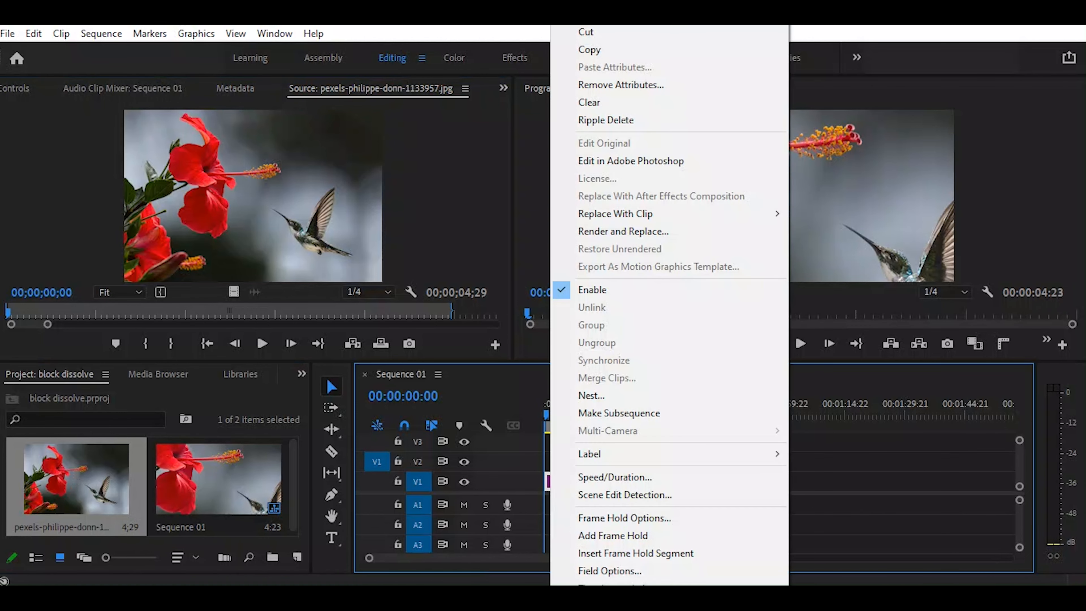
scroll(670, 303, down, 1)
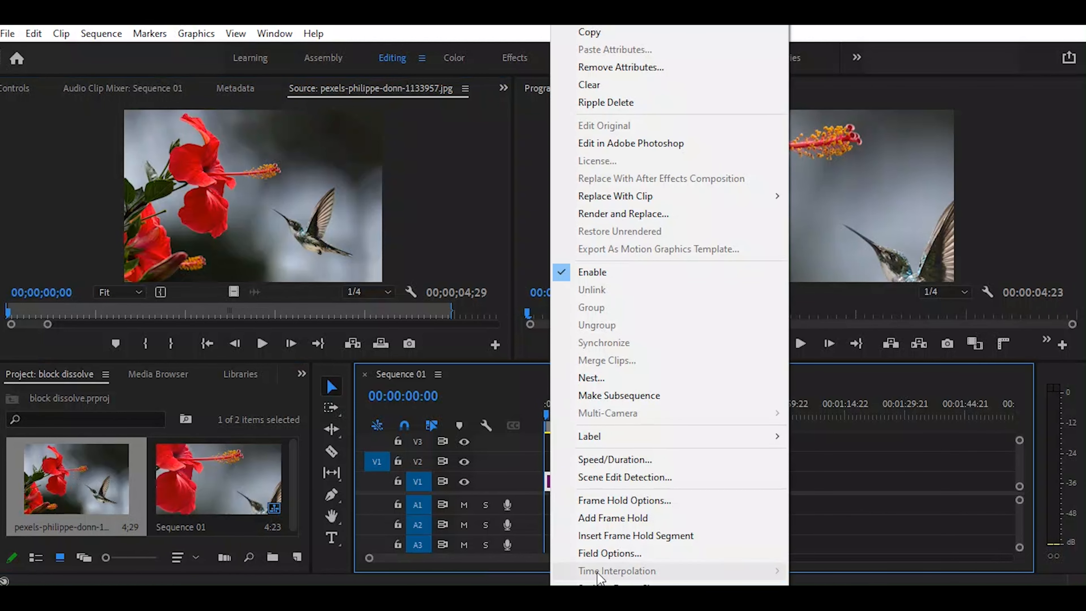
click(598, 583)
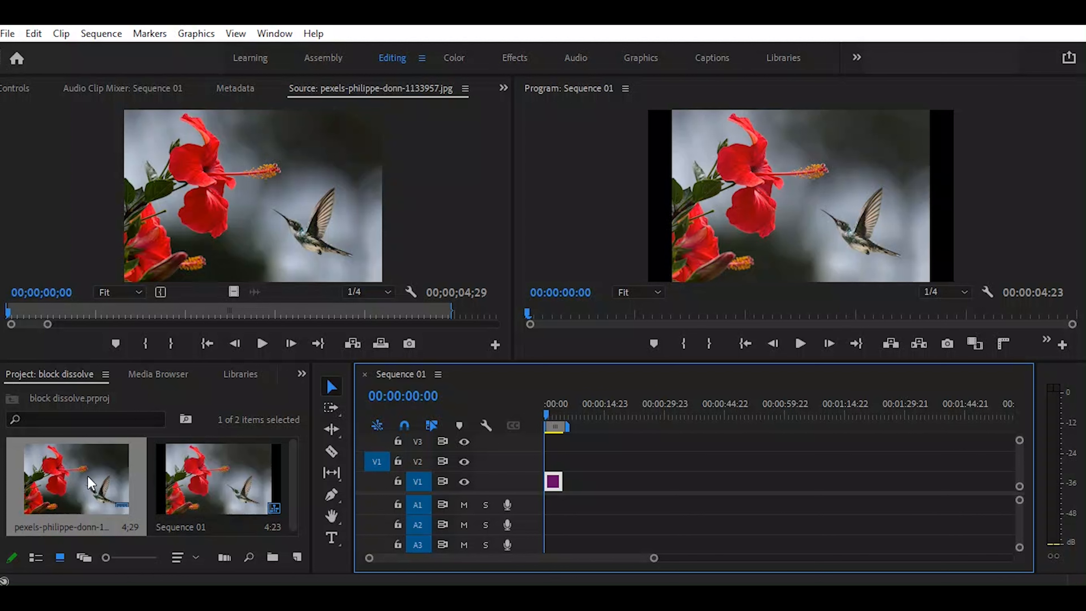
click(297, 557)
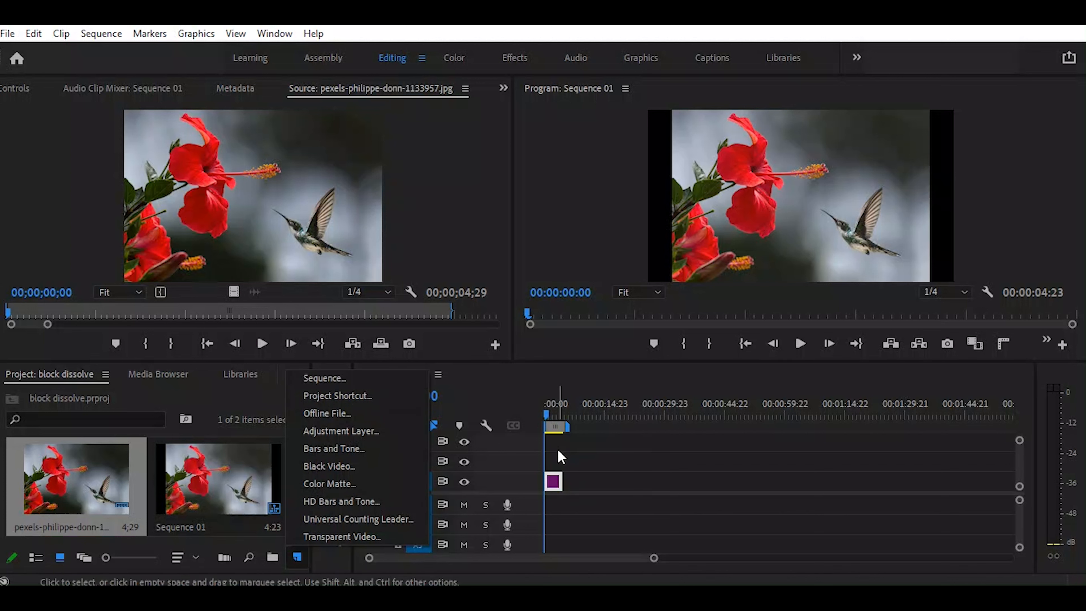
click(611, 478)
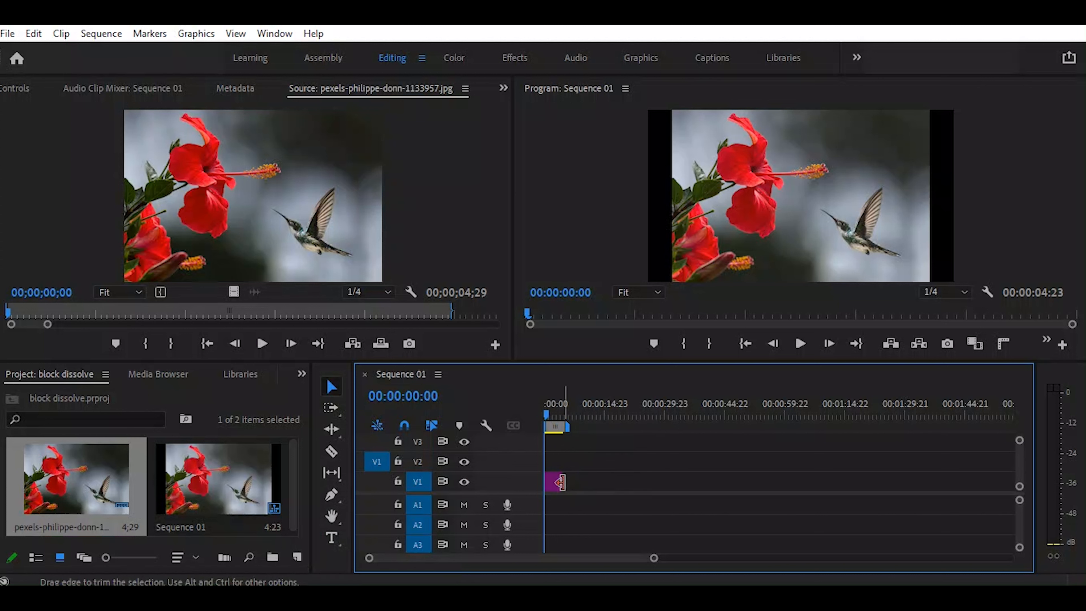
- Apply the Block Dissolve effect from the Transition group of the video effects to the image clip on V1
click(301, 375)
click(331, 464)
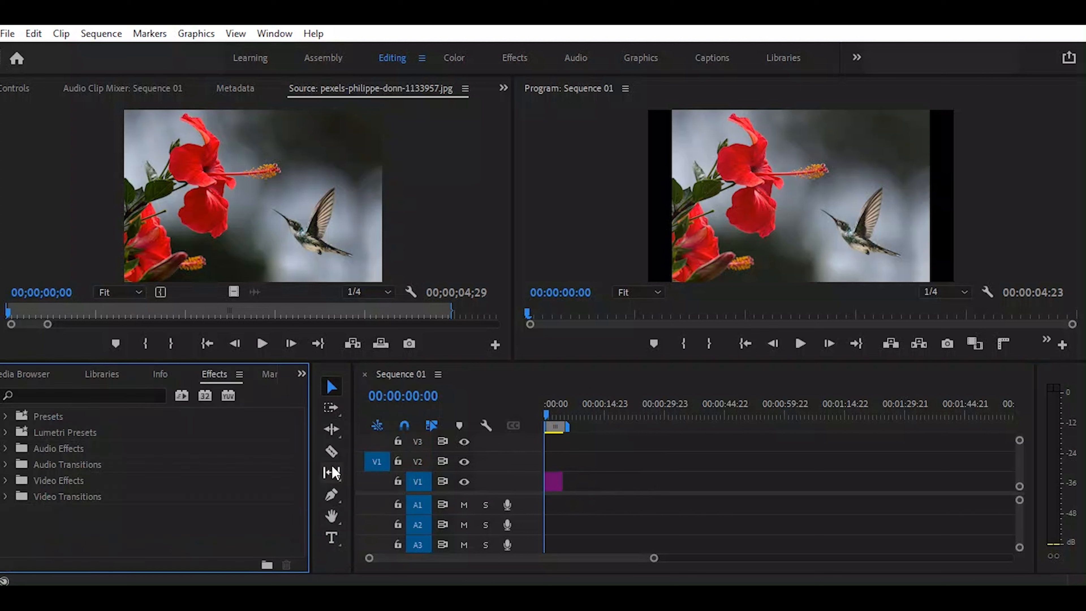
click(74, 395)
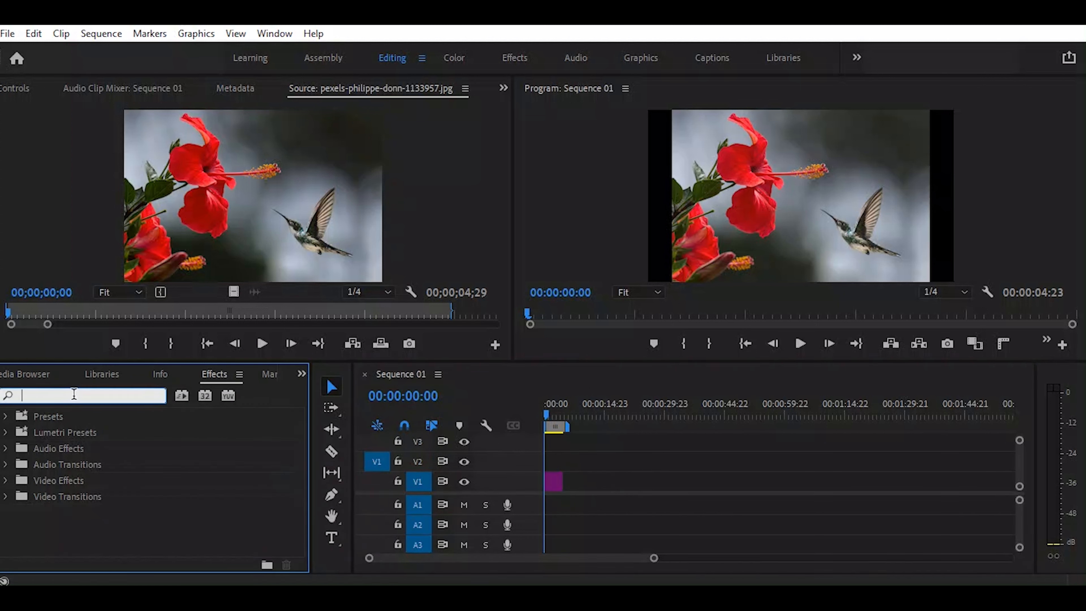
click(5, 480)
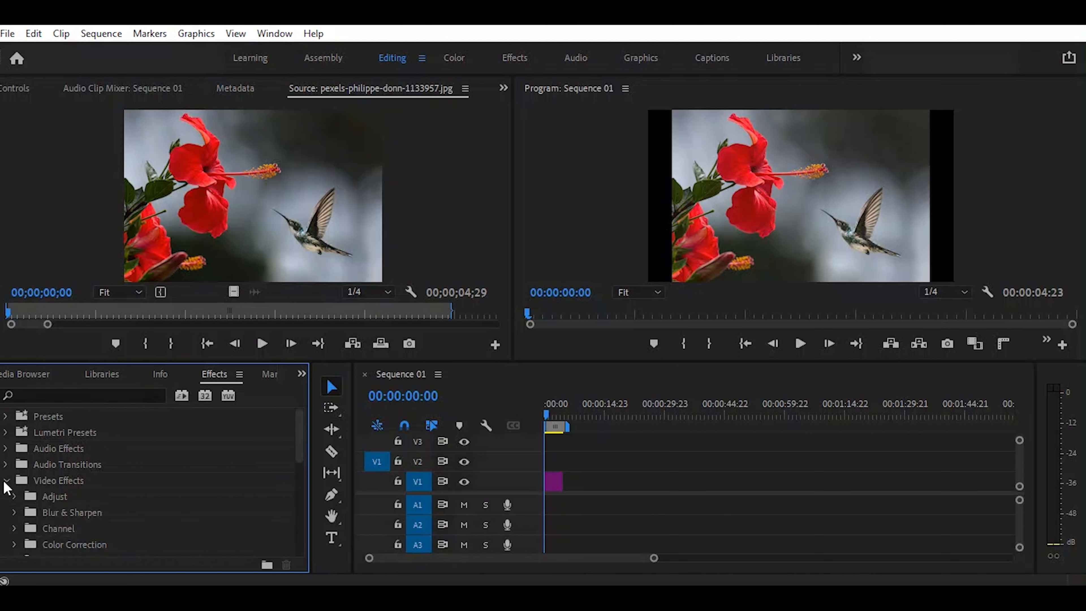
drag(301, 428, 308, 526)
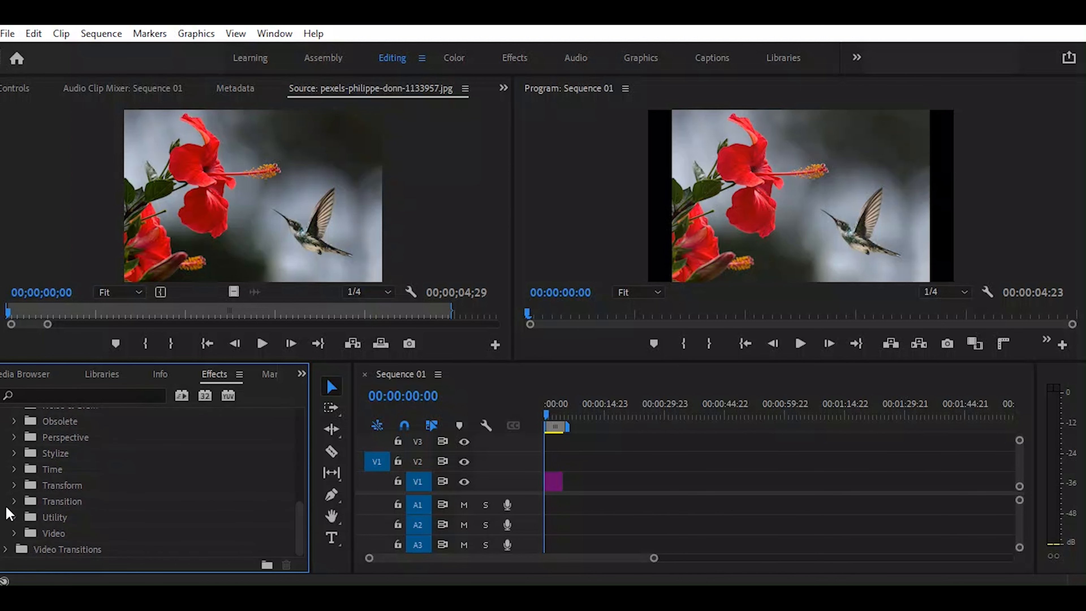
click(14, 502)
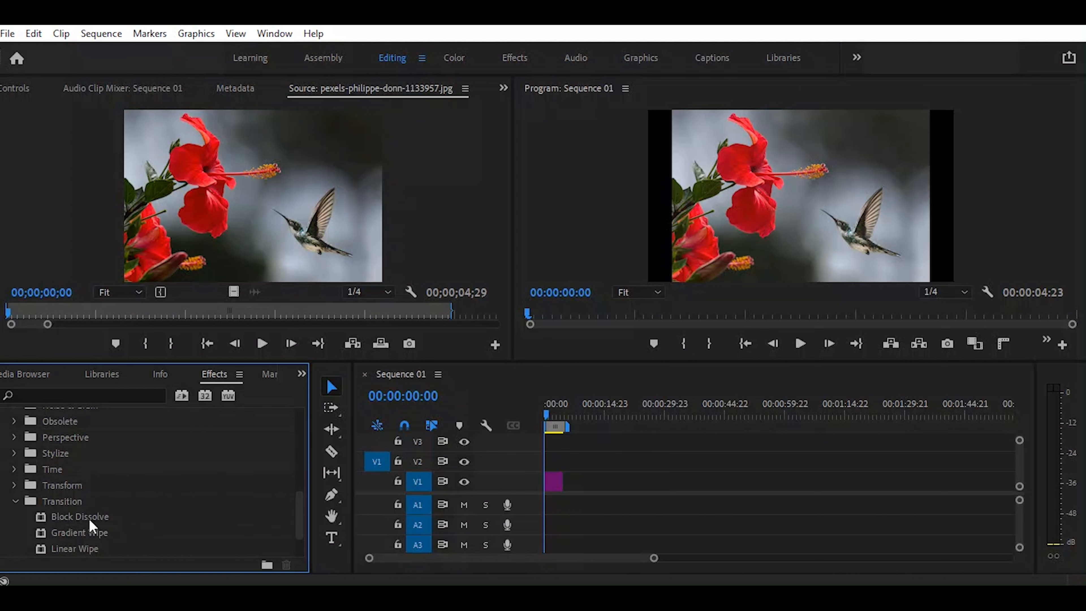
click(88, 519)
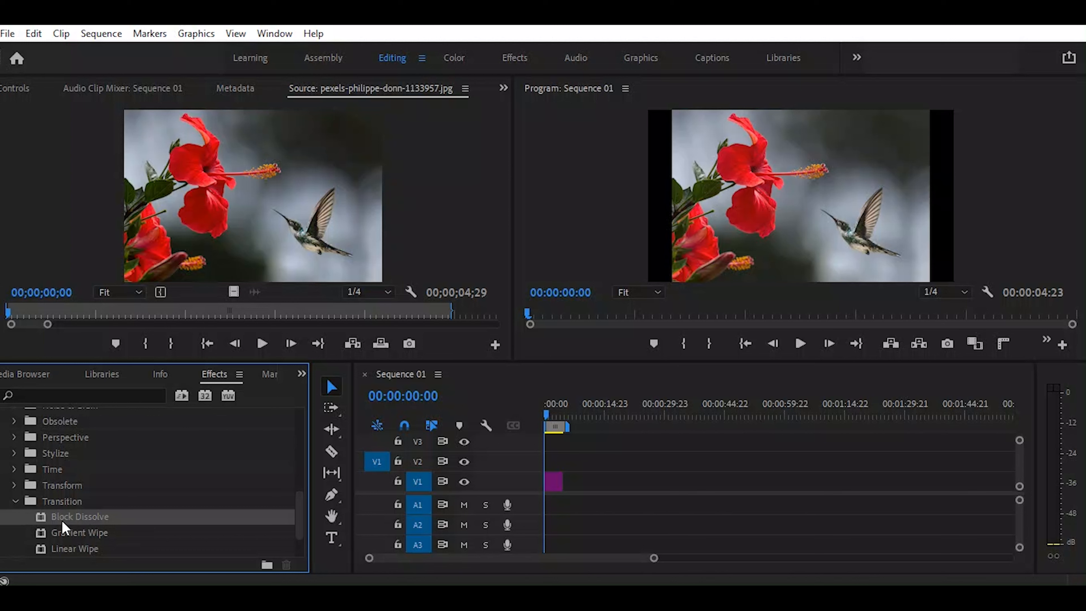
drag(45, 516, 557, 485)
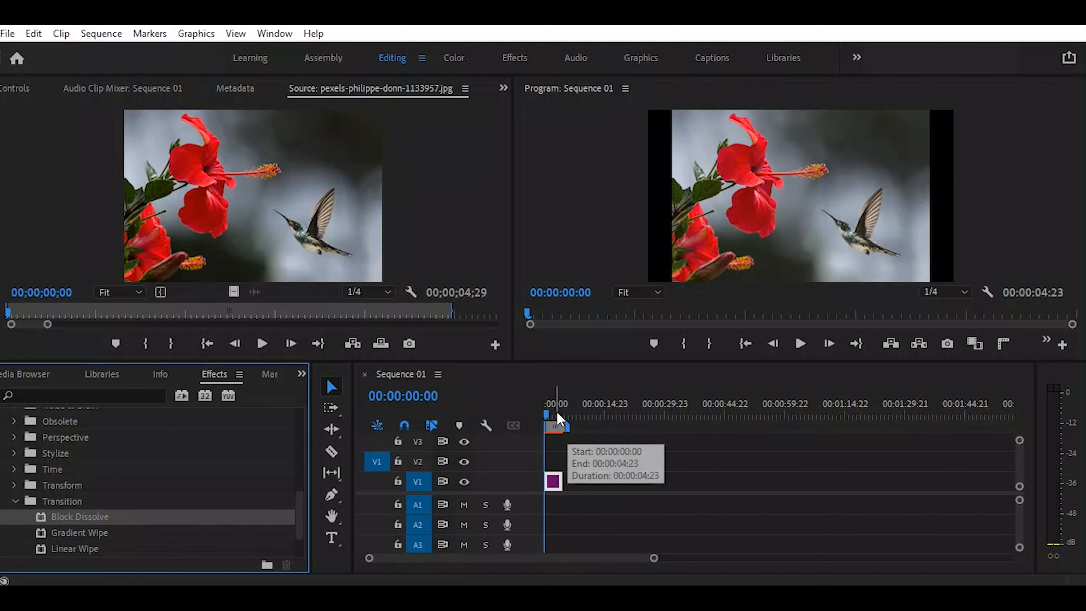
- In the clip's effect settings, add a Block Dissolve Transition Completion keyframe of 0 % at 00:00:04:20
click(555, 413)
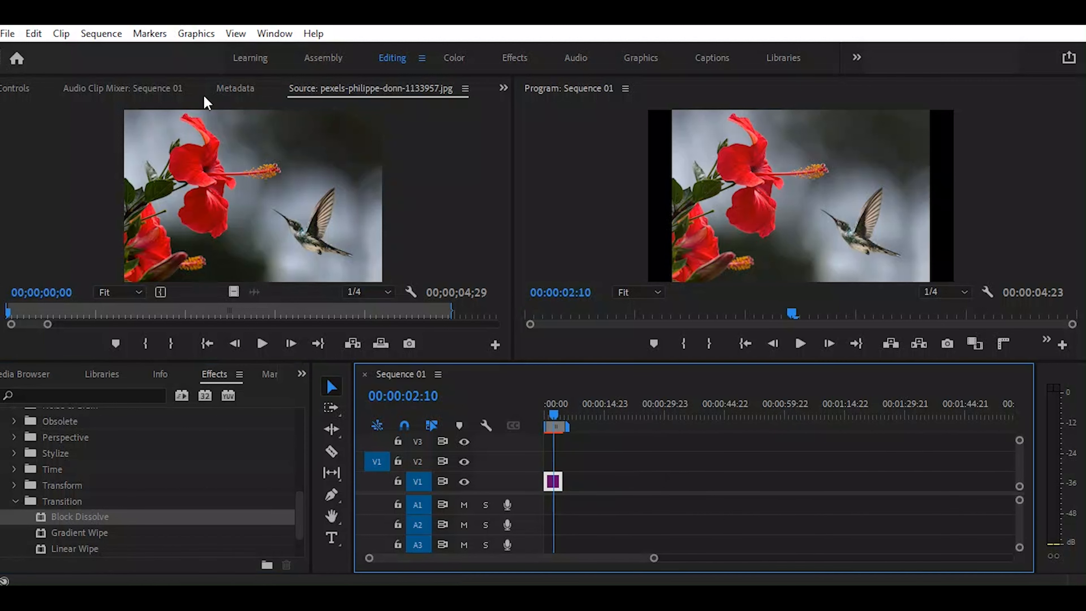
click(503, 90)
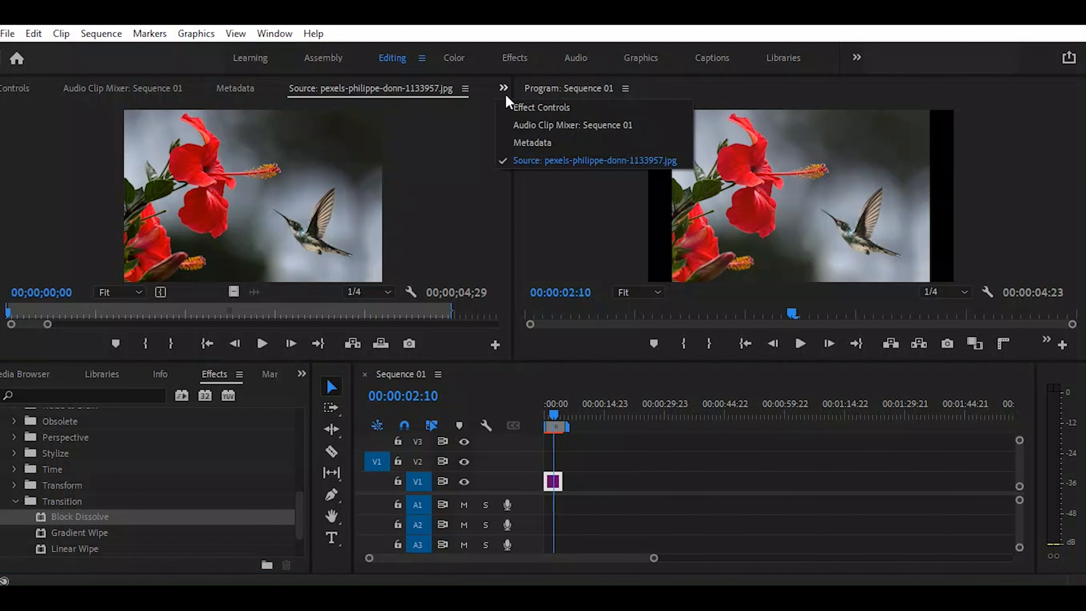
click(526, 112)
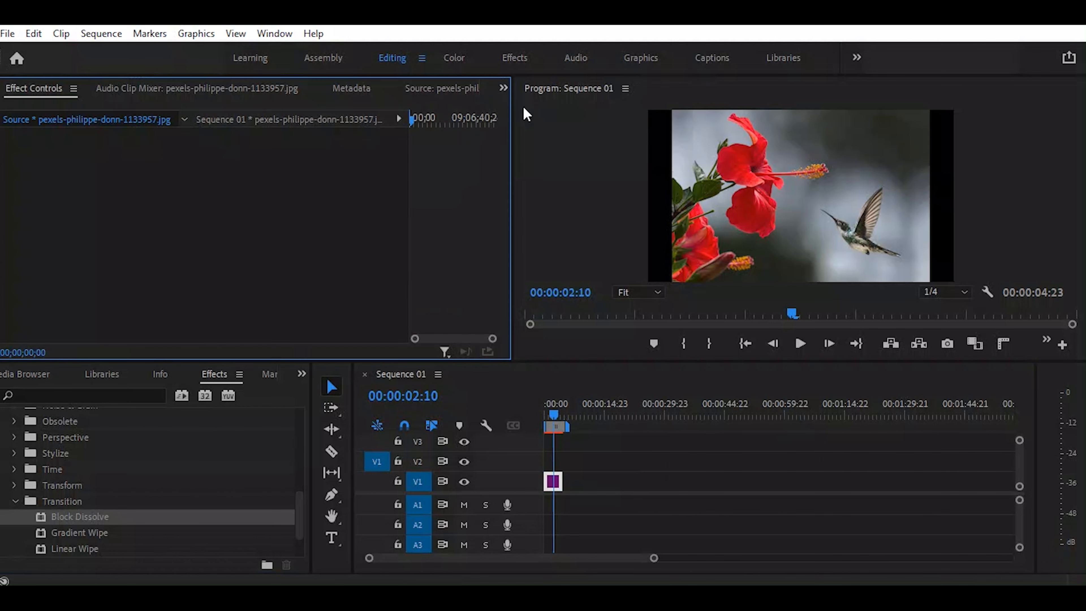
click(553, 482)
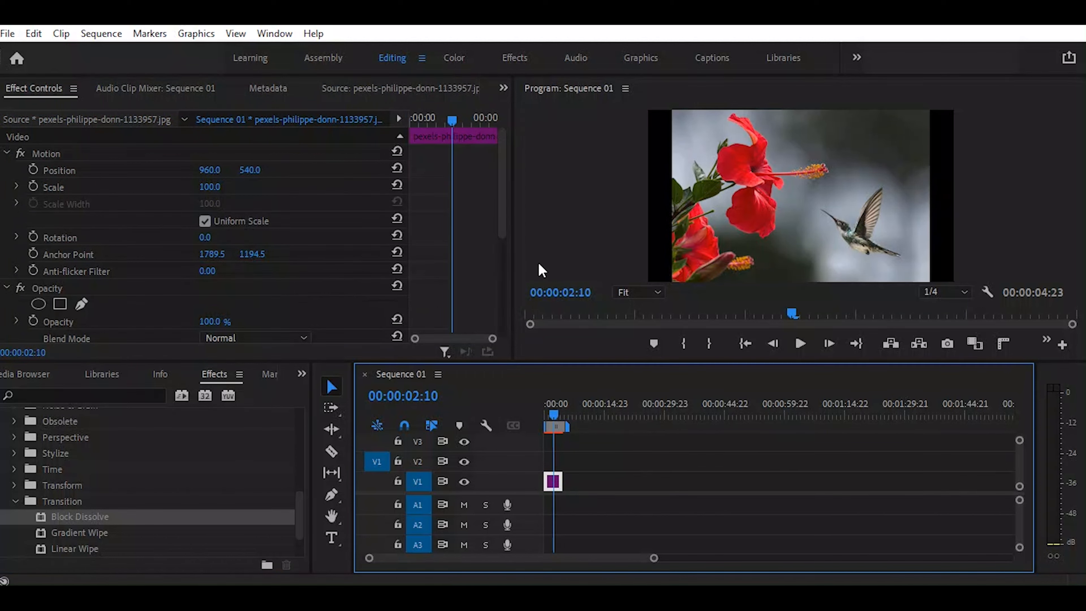
drag(501, 196, 510, 286)
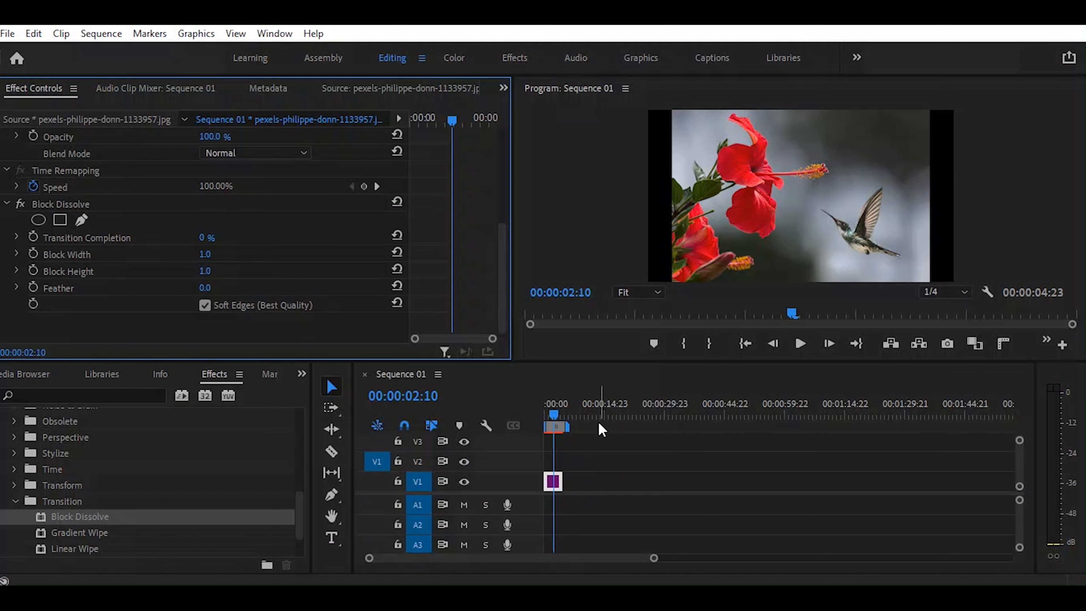
click(558, 409)
key(equal)
key(equal)
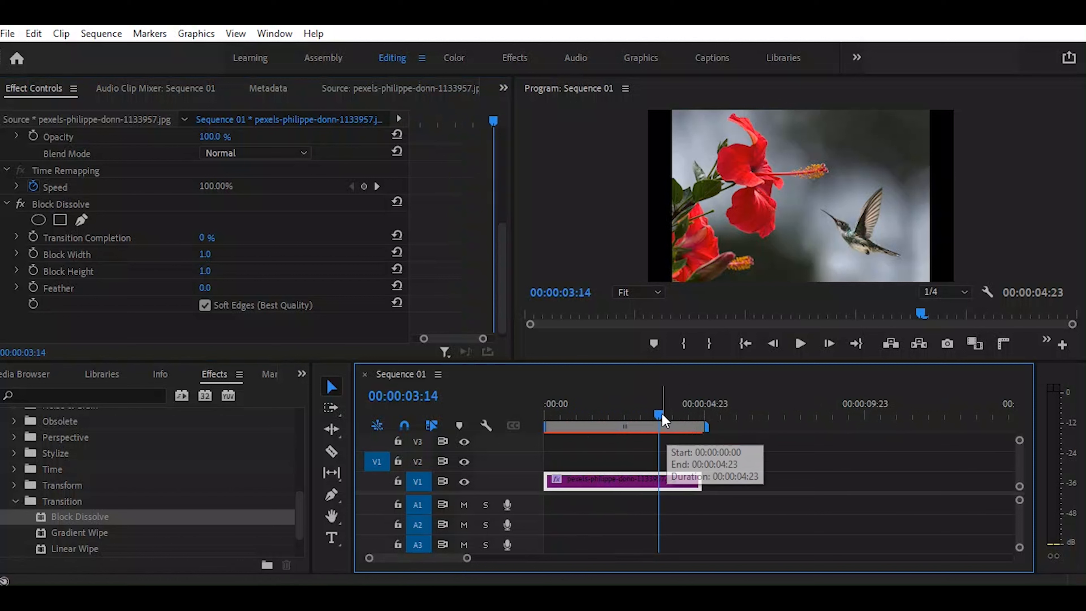
drag(660, 415, 704, 423)
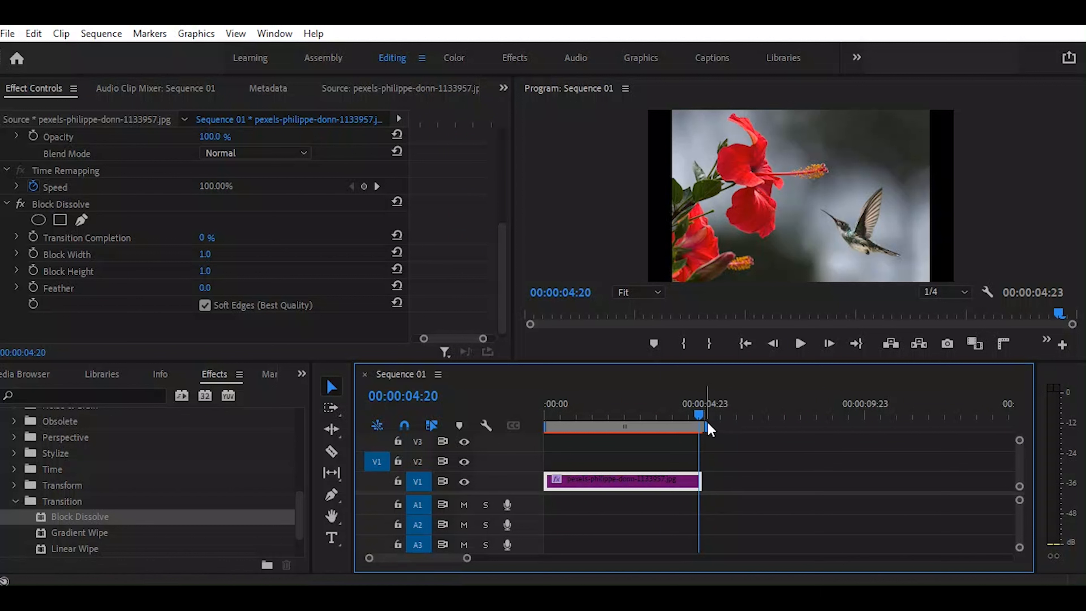
click(33, 237)
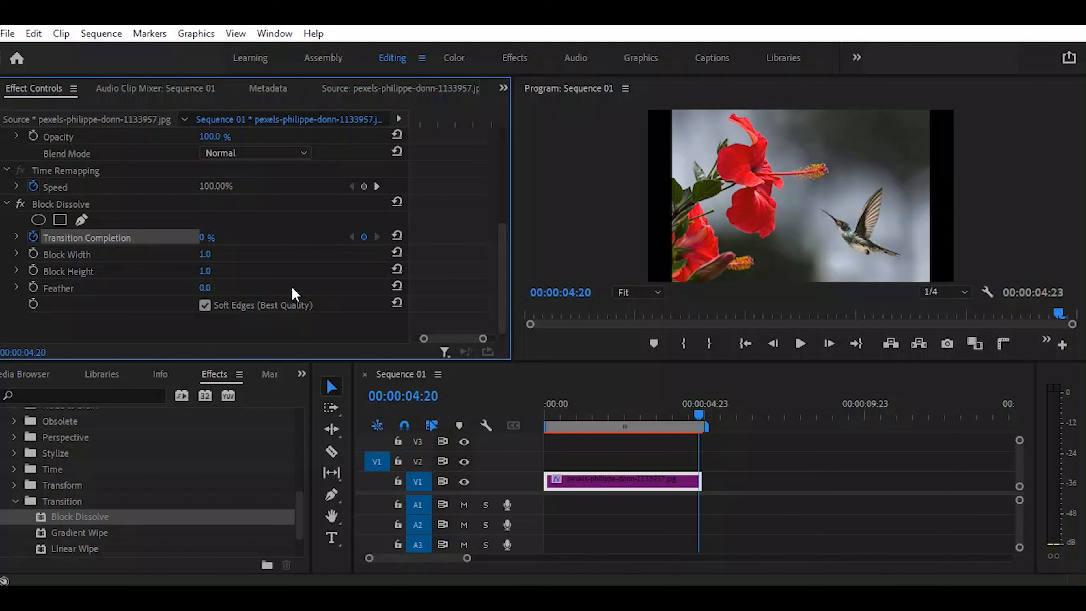
- Set Block Dissolve's Transition Completion to 100 % at 00:00:00:00, the start of the clip
drag(698, 415, 458, 422)
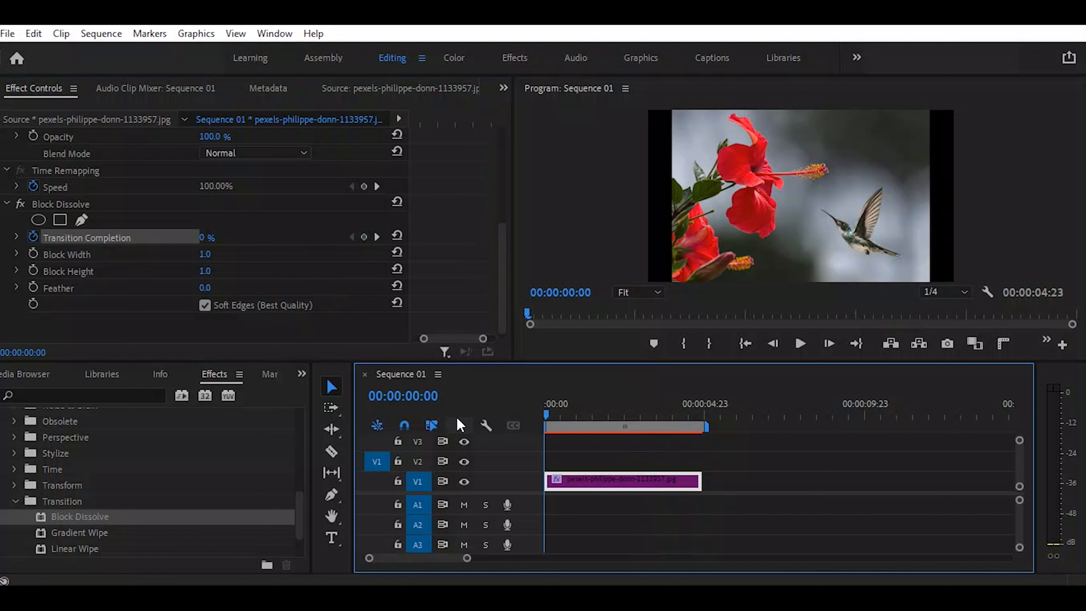
click(207, 238)
text(100)
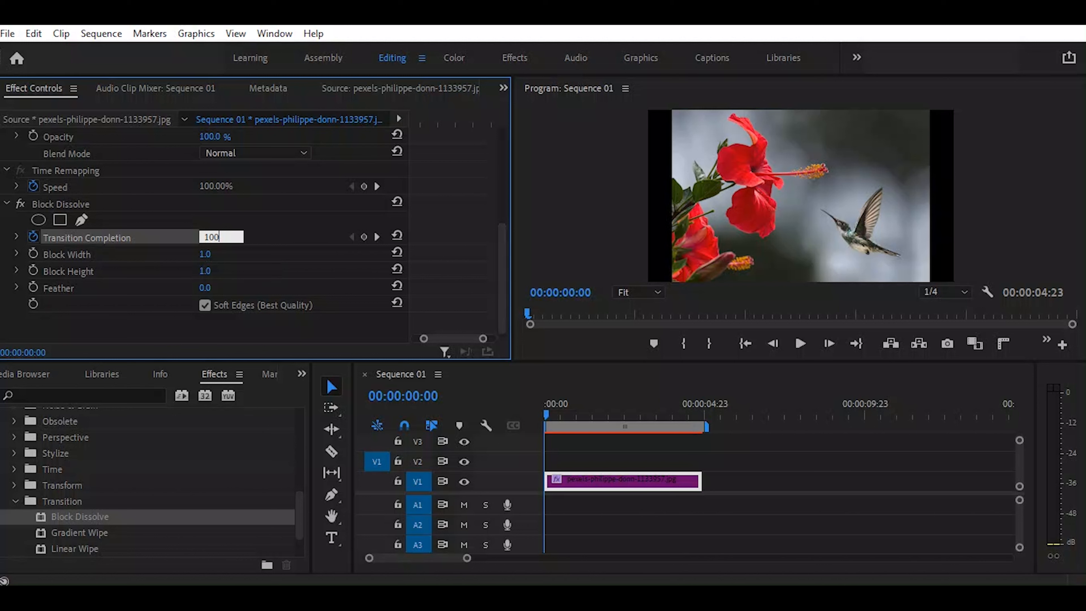
key(Return)
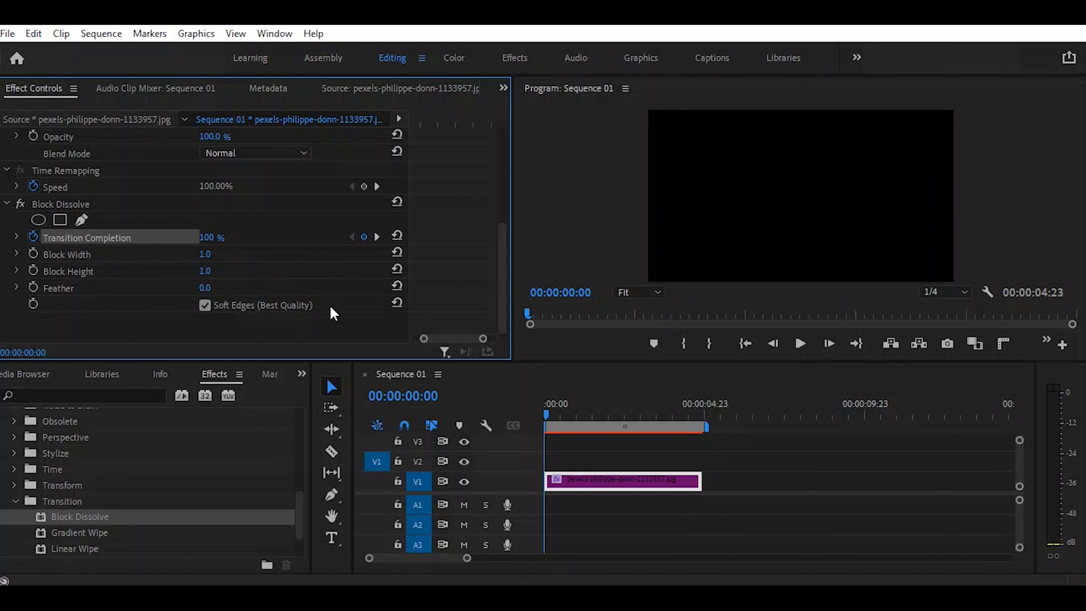
- Play the sequence from the start and scrub through the clip's last seconds to review the block dissolve animation
drag(548, 419, 700, 414)
key(Home)
key(space)
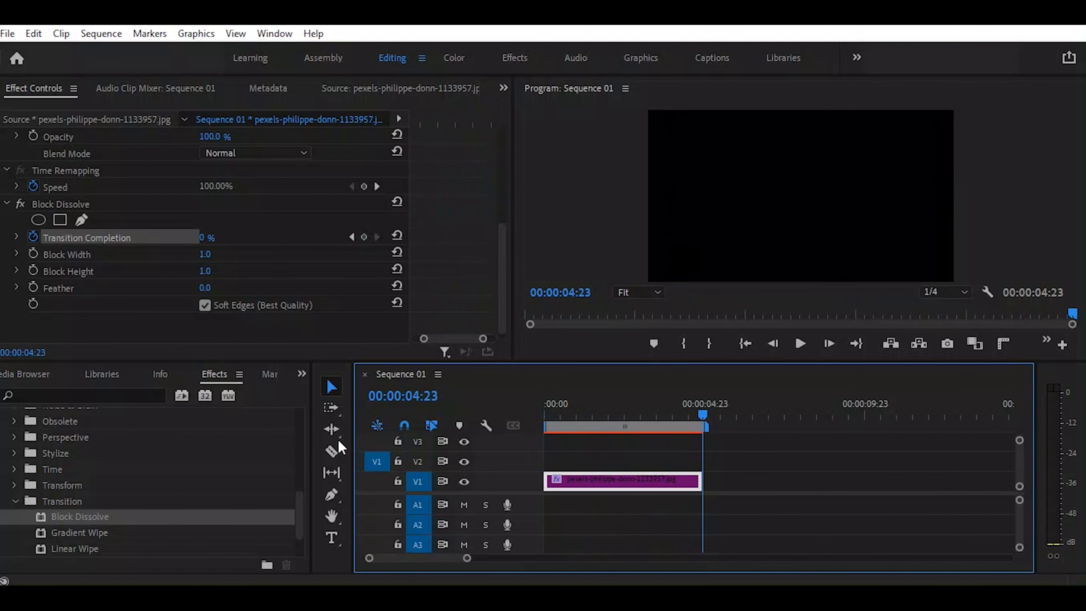
click(696, 414)
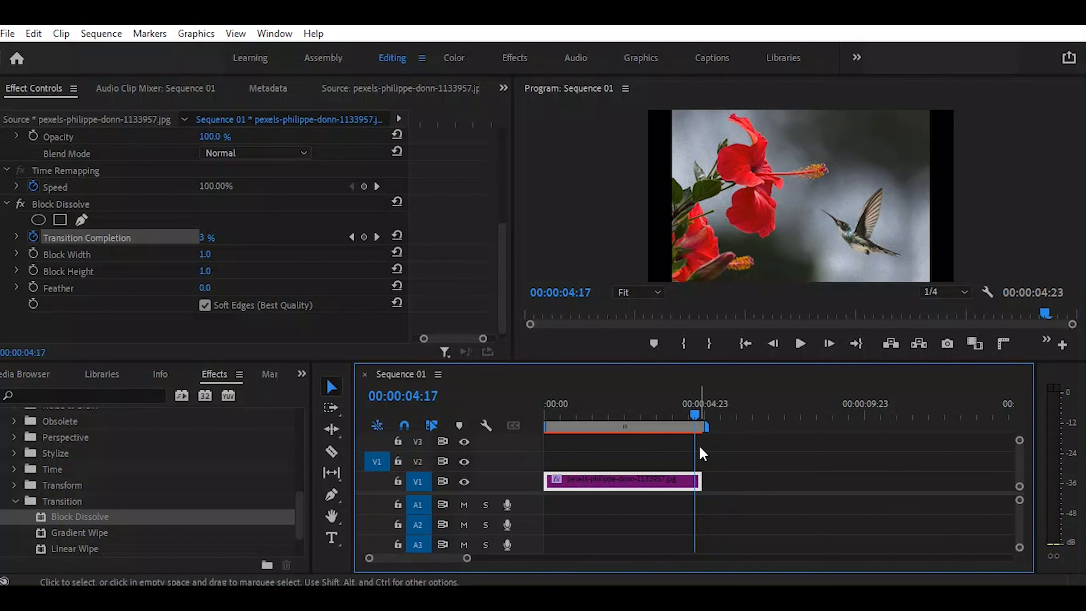
drag(696, 413, 651, 422)
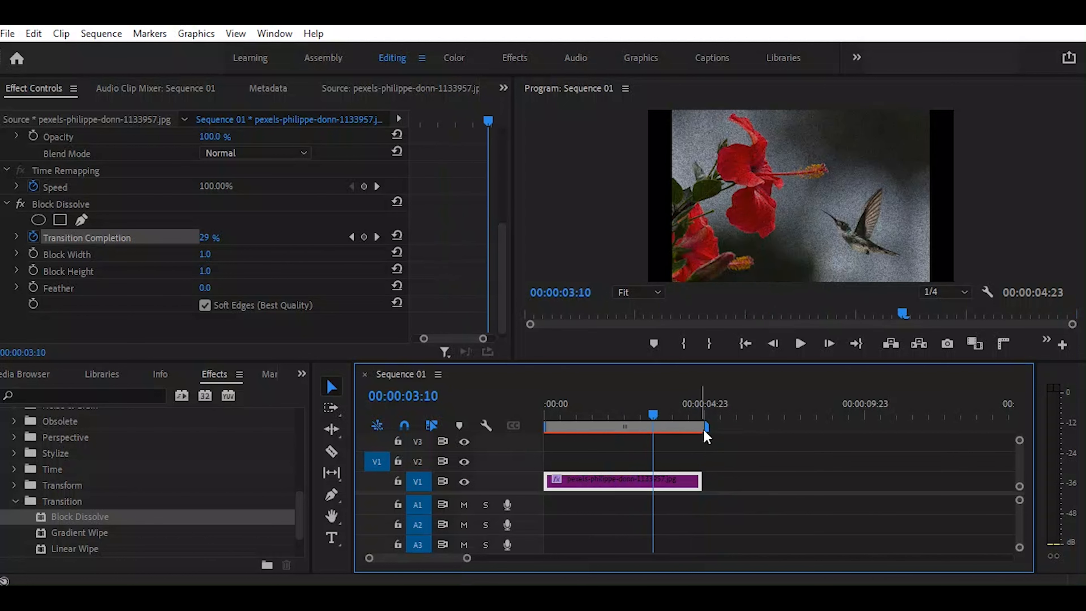
mouse_move(691, 414)
mouse_down()
mouse_move(705, 414)
mouse_move(670, 419)
mouse_up()
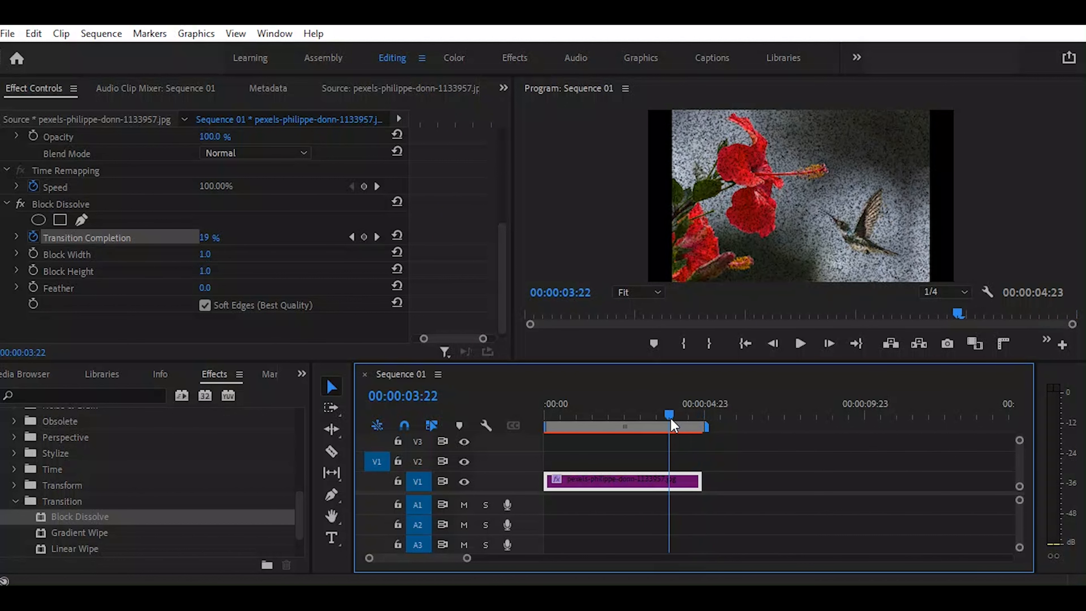
- Add a frame hold to the image clip at 00:00:04:21, just before its end
drag(671, 415, 705, 416)
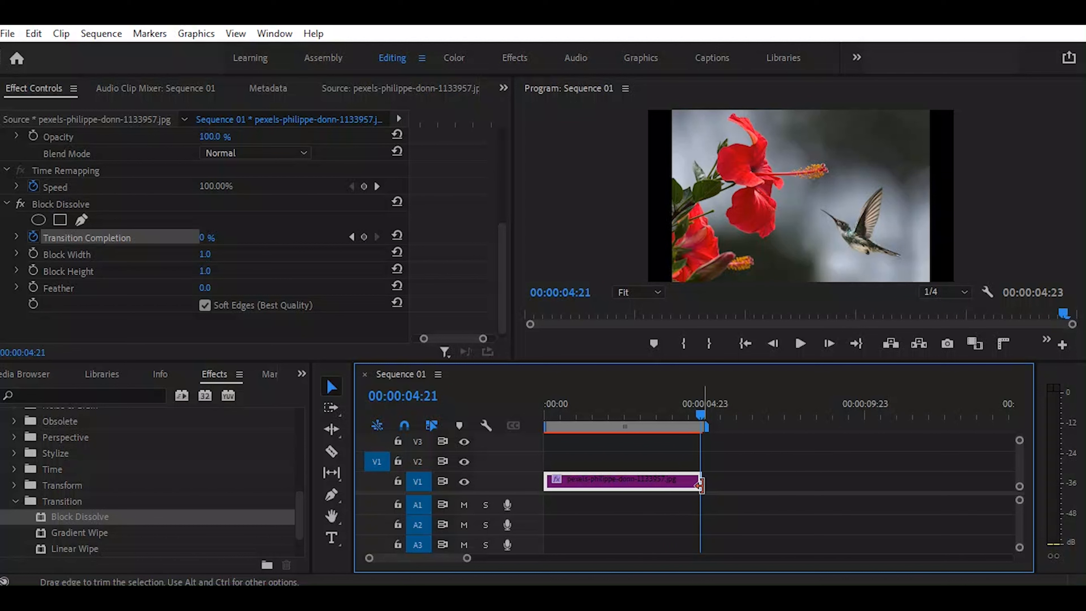
key(equal)
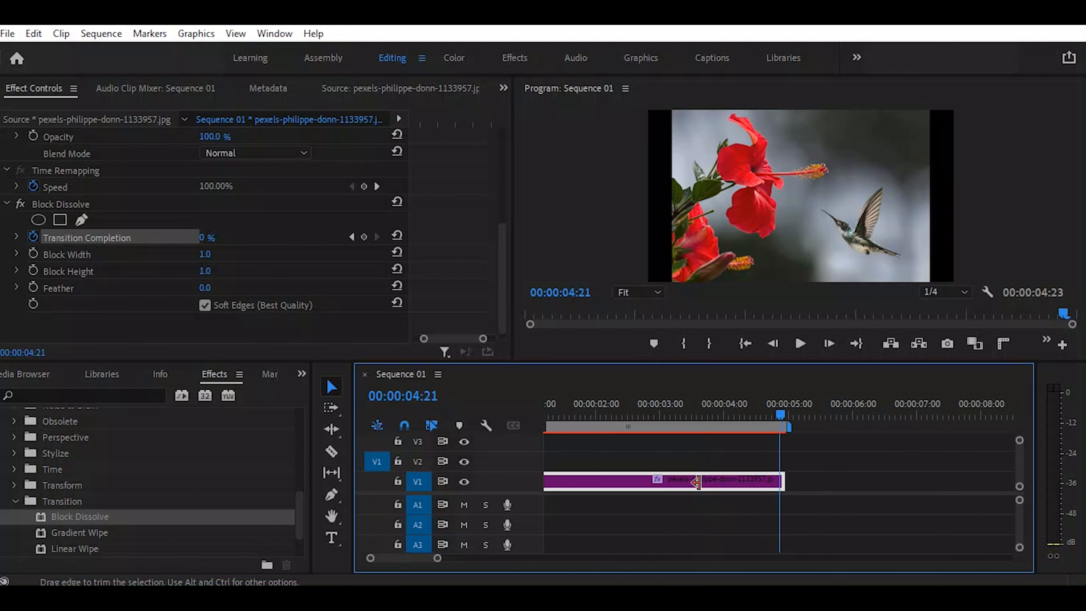
right_click(786, 485)
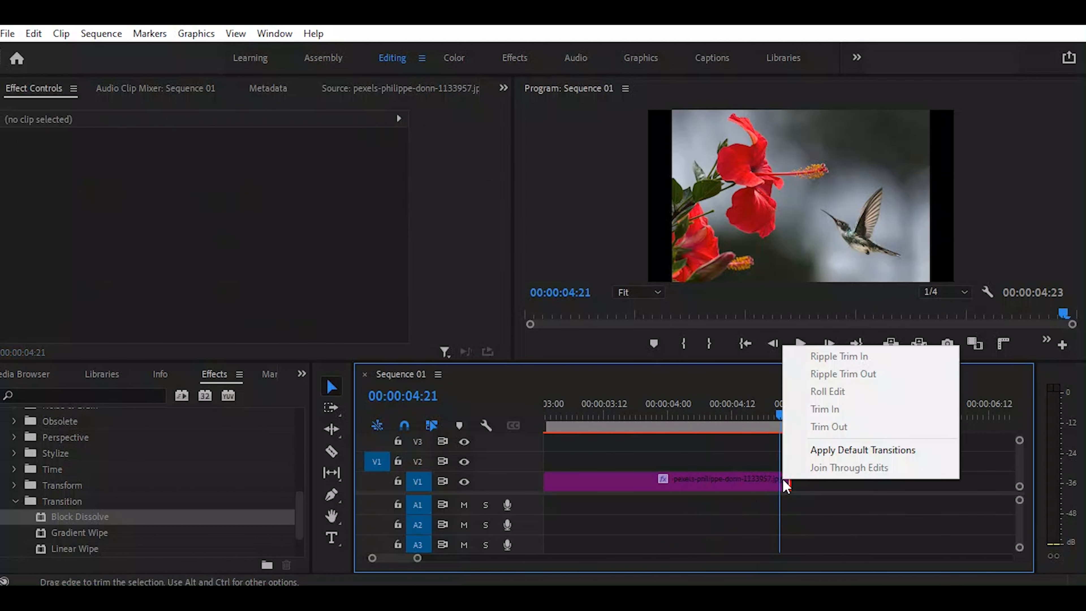
click(779, 479)
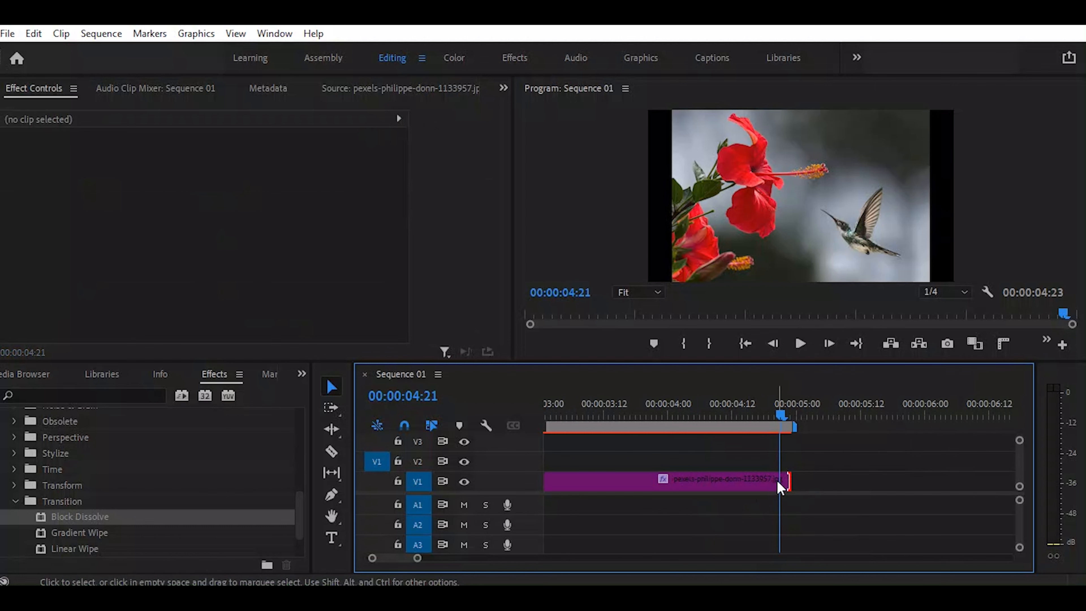
right_click(775, 480)
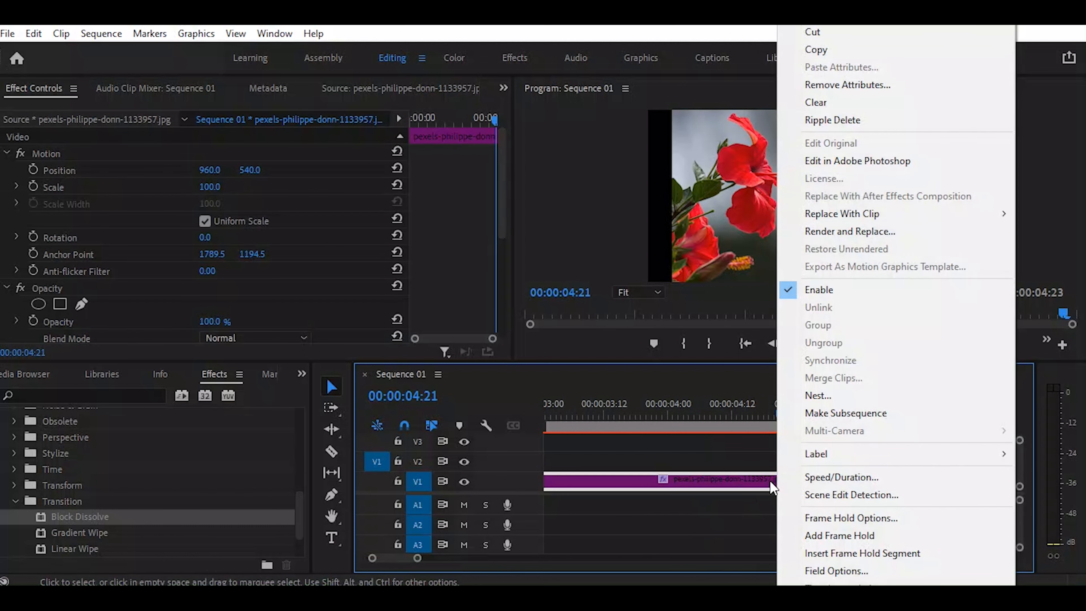
click(828, 532)
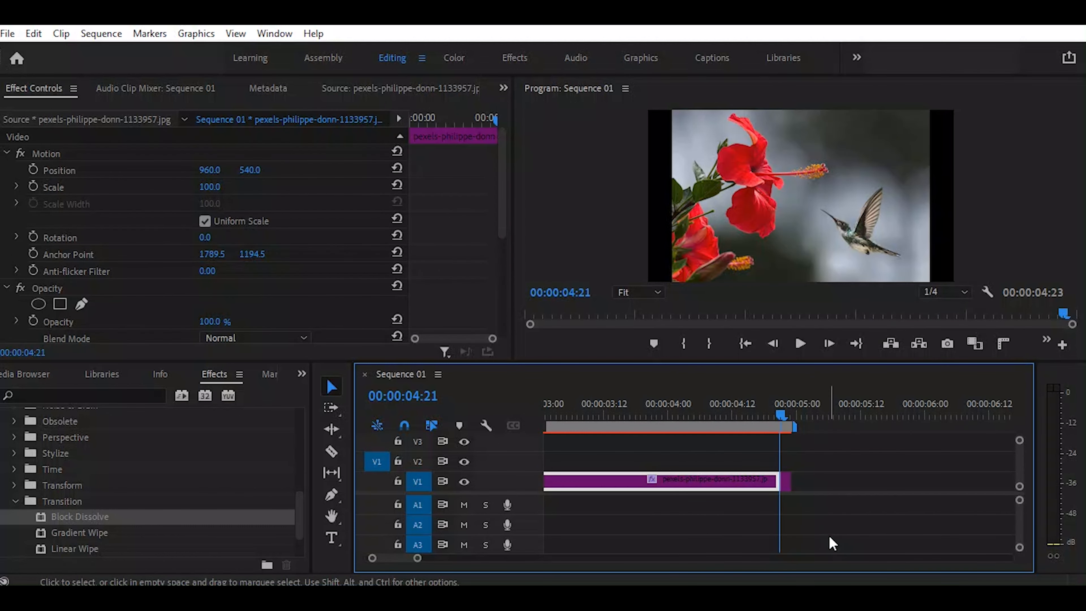
- Extend the held-frame clip so it ends at 00:00:05:20, and play back the end of the sequence
drag(787, 480, 902, 480)
key(space)
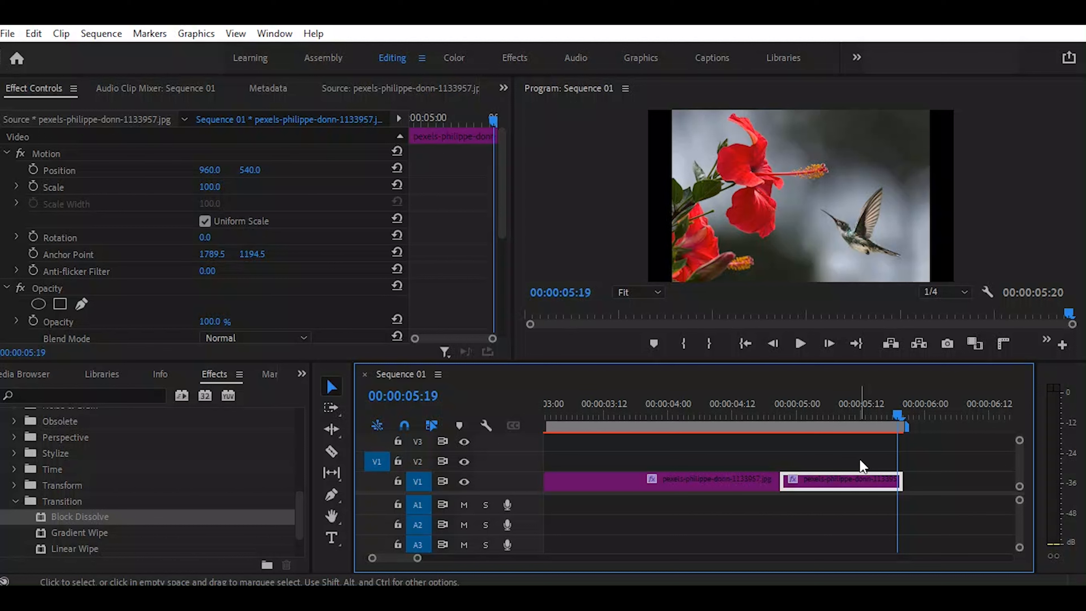
drag(692, 406, 399, 420)
key(space)
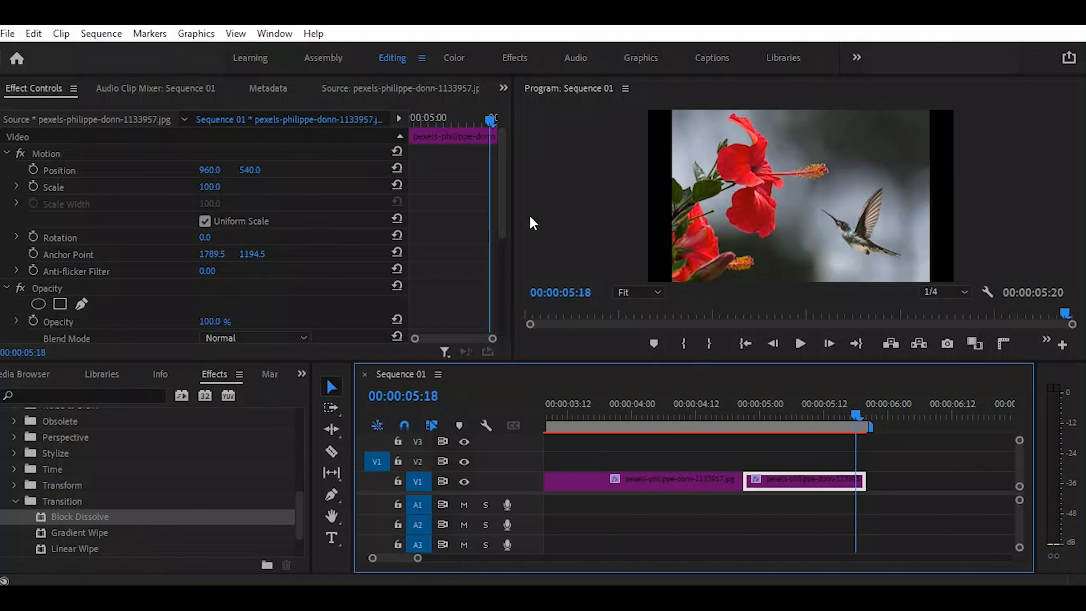
- Examine the held clip's Block Dissolve settings, and scrub back through the dissolve to the start of the sequence
drag(502, 194, 497, 310)
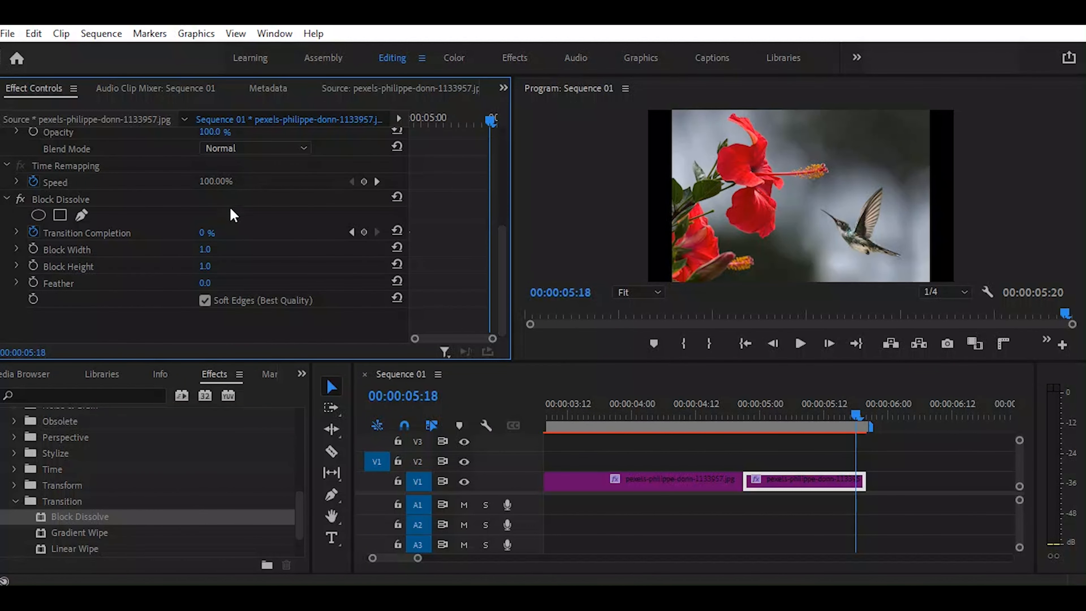
scroll(233, 214, up, 1)
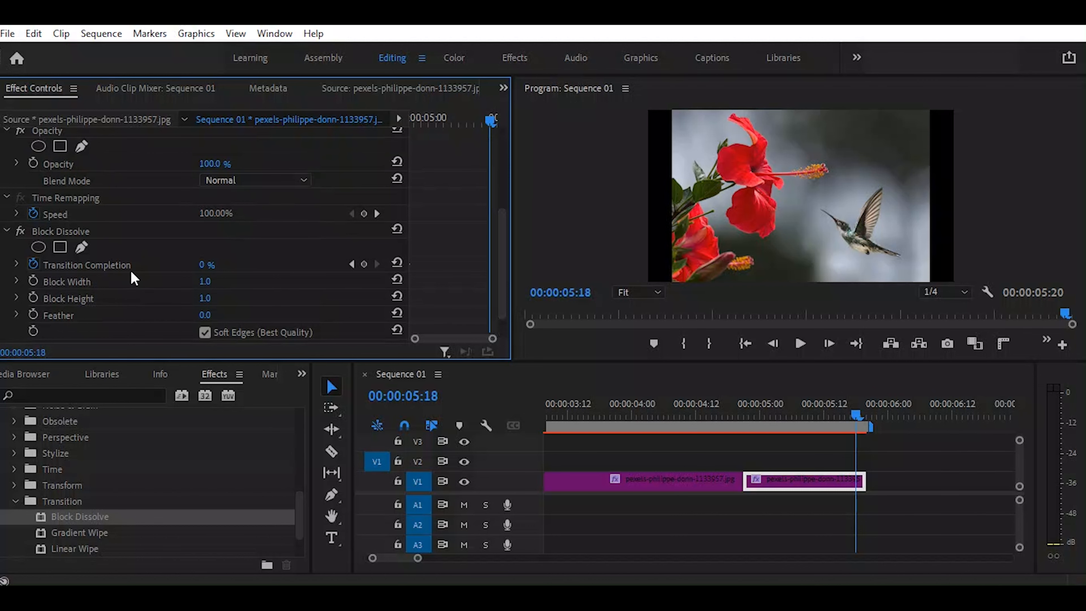
drag(856, 415, 551, 415)
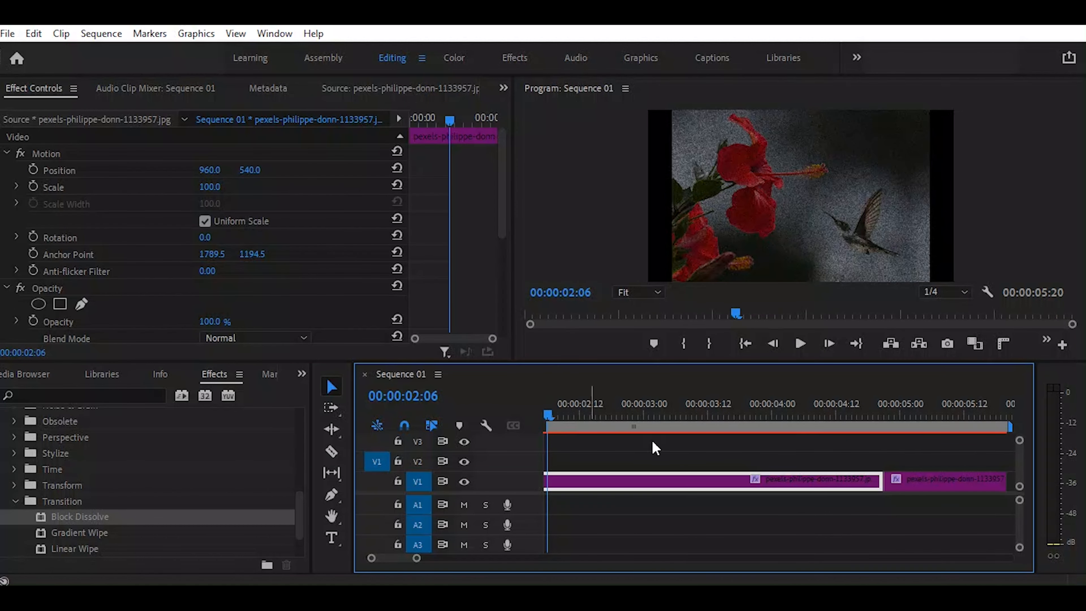
click(879, 415)
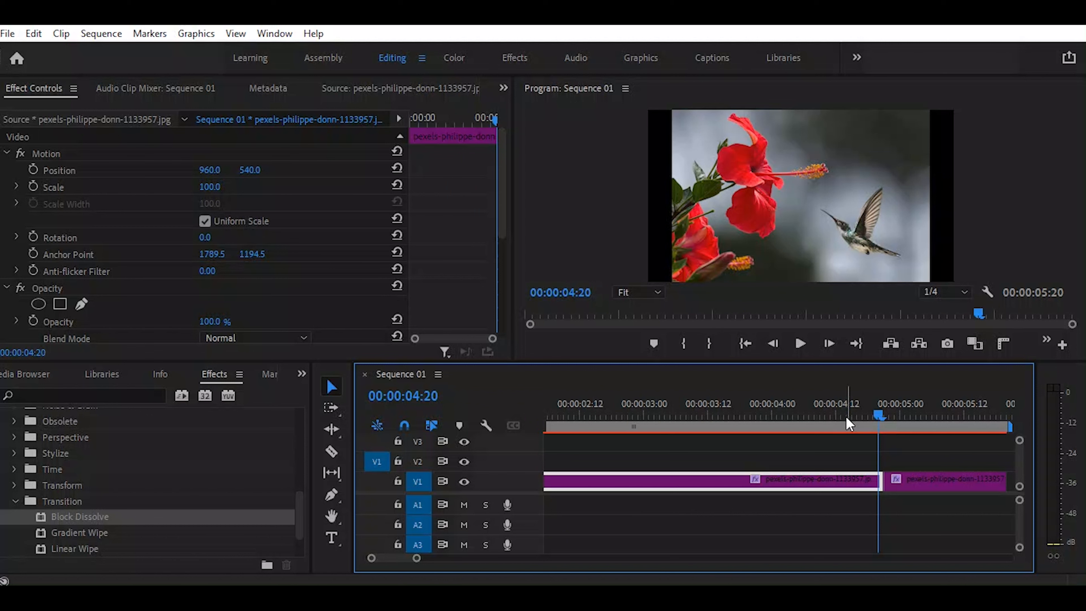
drag(878, 415, 501, 406)
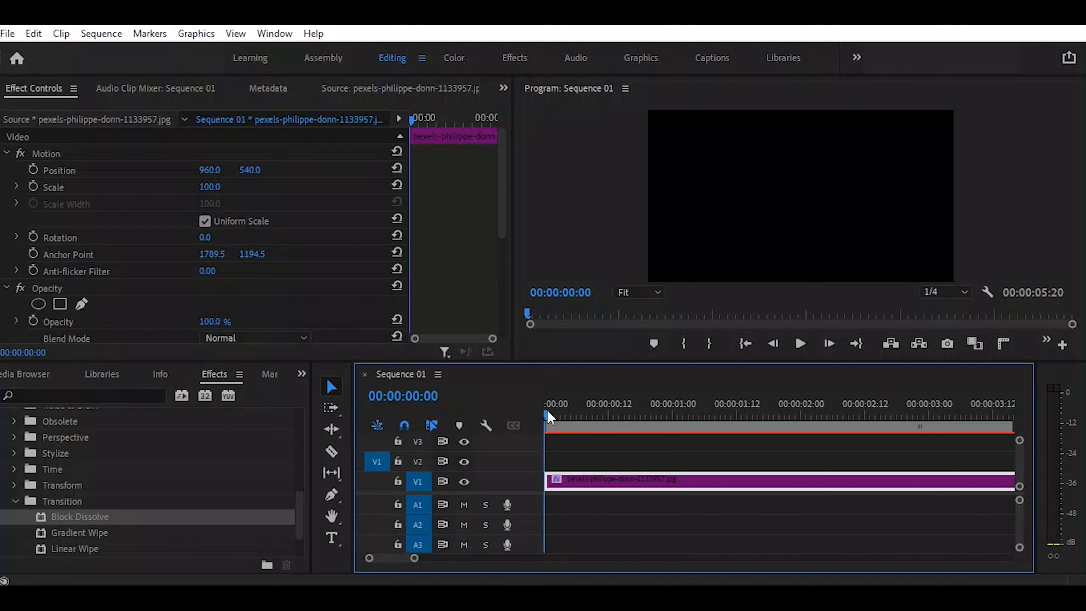
key(minus)
key(minus)
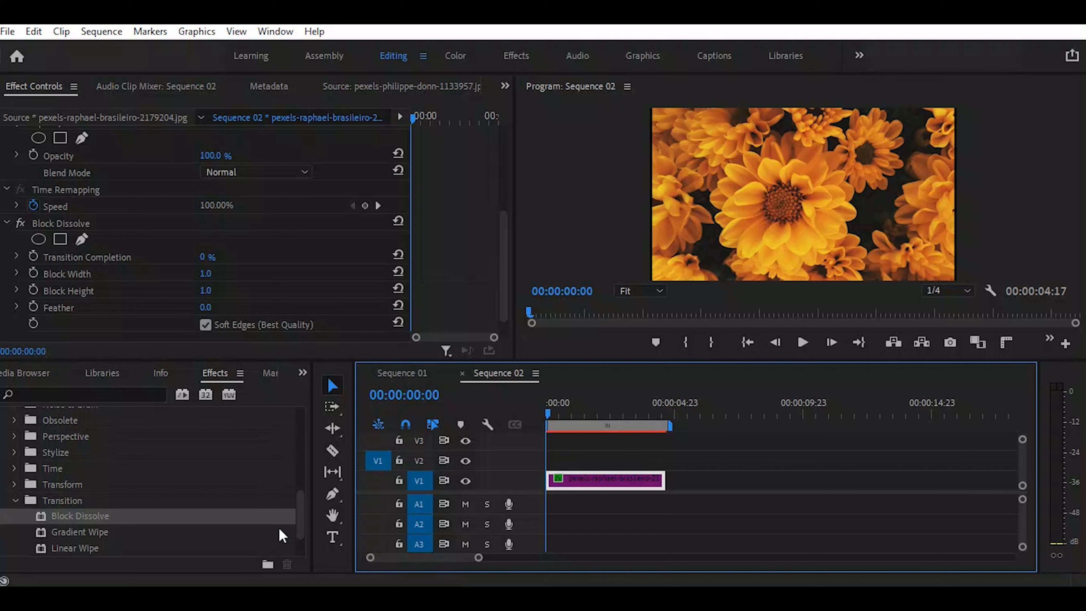
- Apply Block Dissolve to the flower image in Sequence 02 and keyframe the upper effect's Transition Completion at 0 % at 00:00:03:13
drag(50, 516, 572, 477)
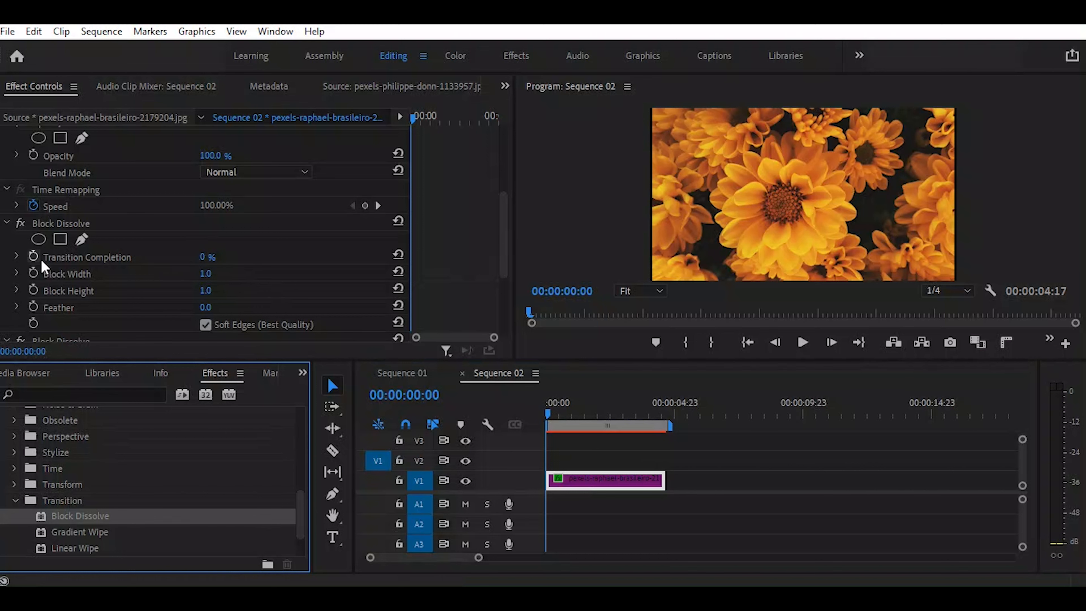
drag(548, 413, 639, 420)
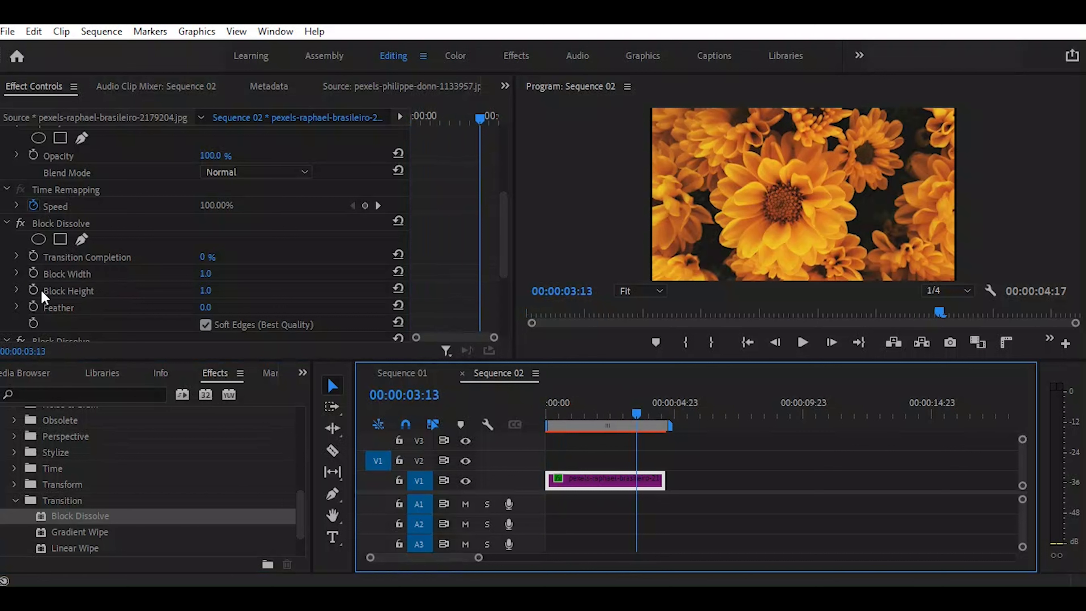
click(34, 257)
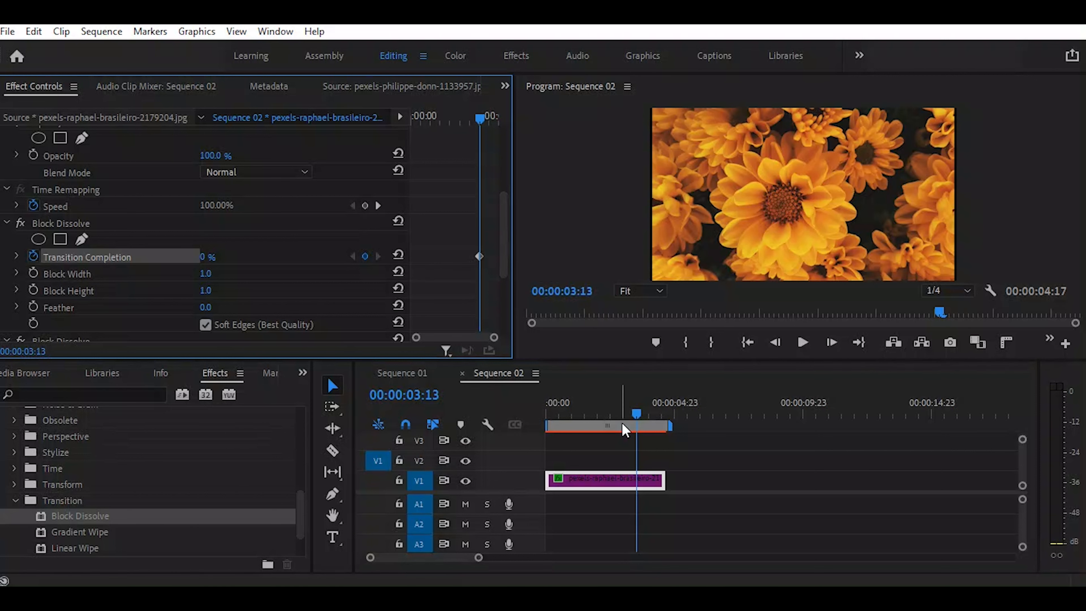
- Set the upper Block Dissolve's Transition Completion to 100 % at 00:00:00:00, the start of the flower clip
drag(634, 414, 547, 414)
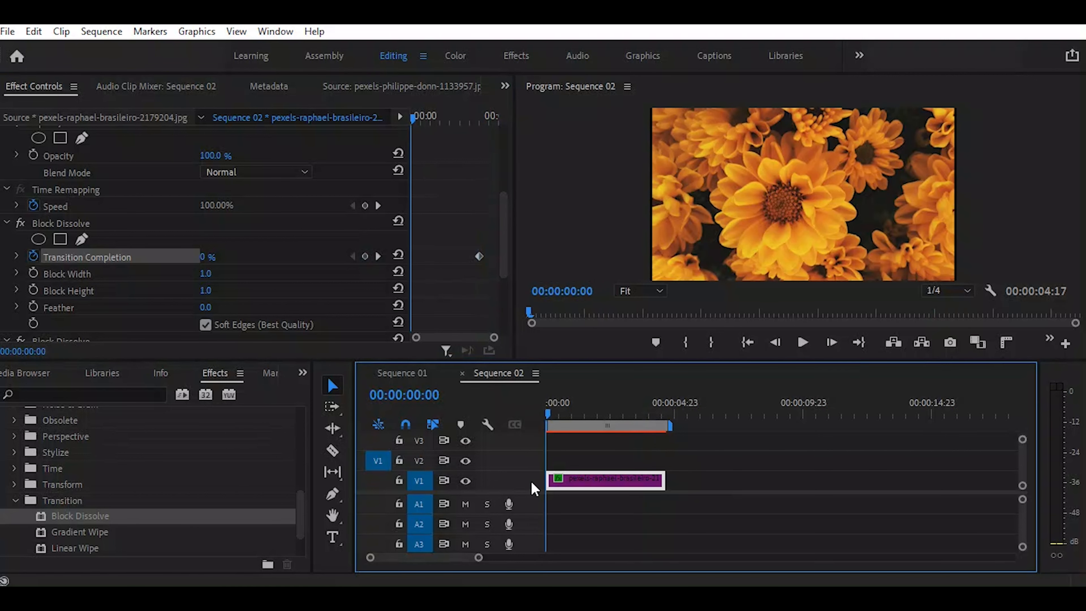
click(207, 257)
text(100)
key(Return)
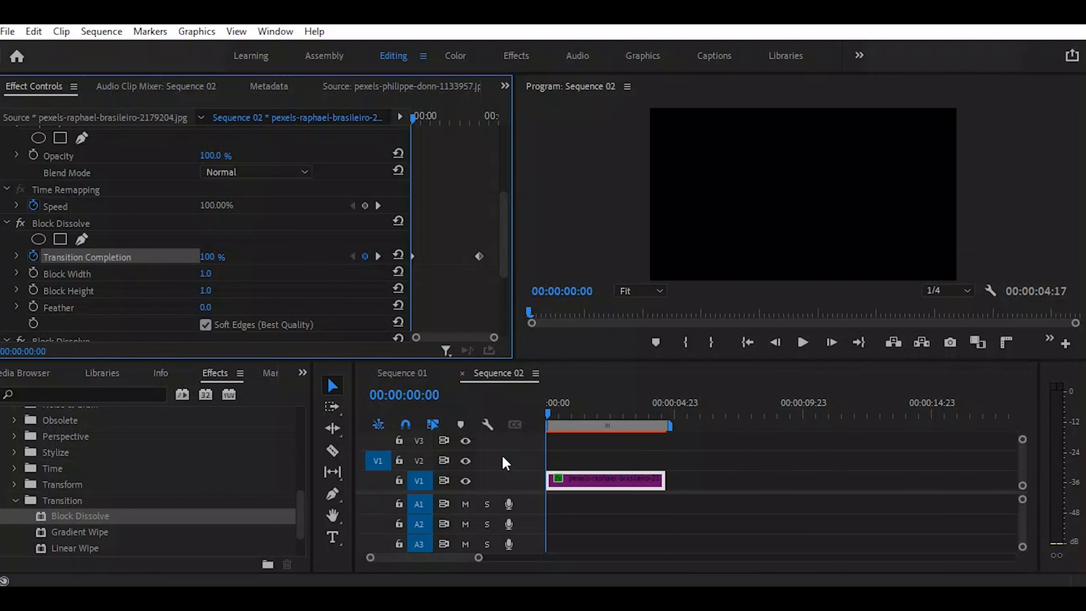
- Play the flower clip's dissolve from the start and scrub back to 00:00:01:08 to examine the block pattern
key(space)
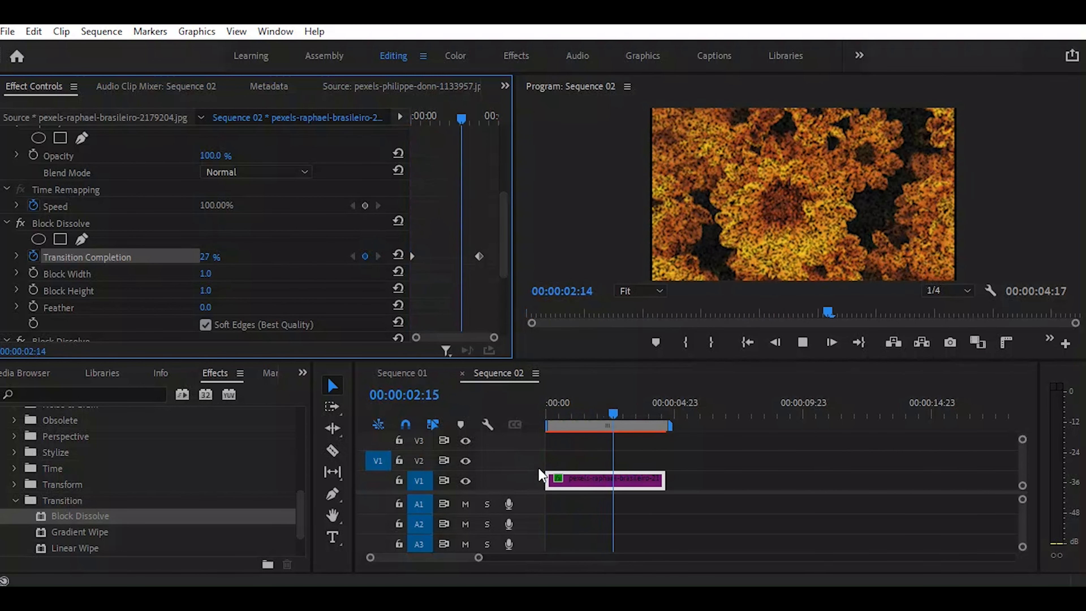
key(space)
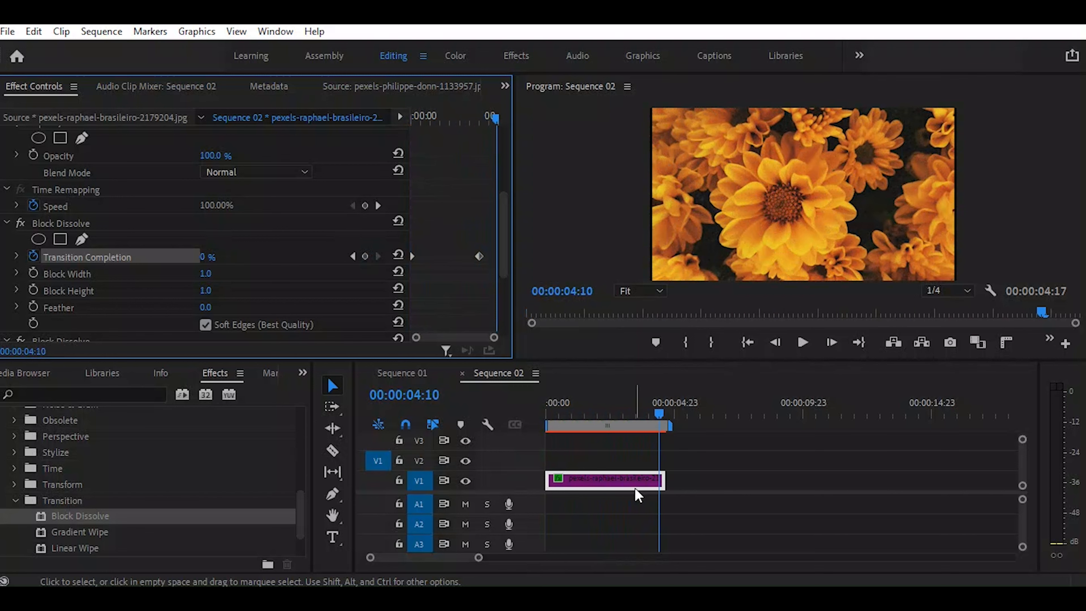
click(595, 420)
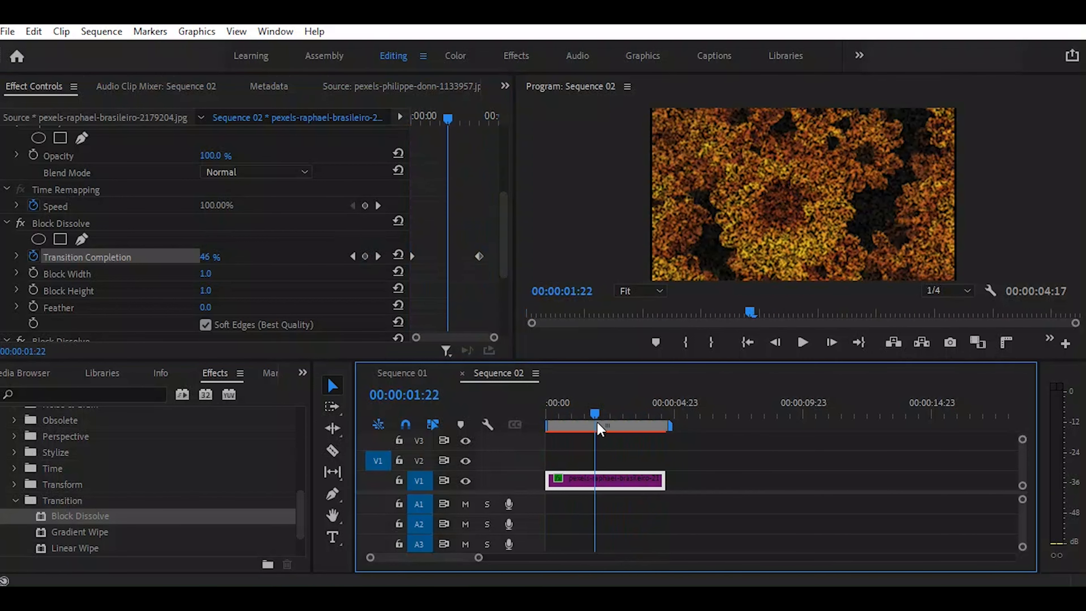
drag(597, 422, 582, 423)
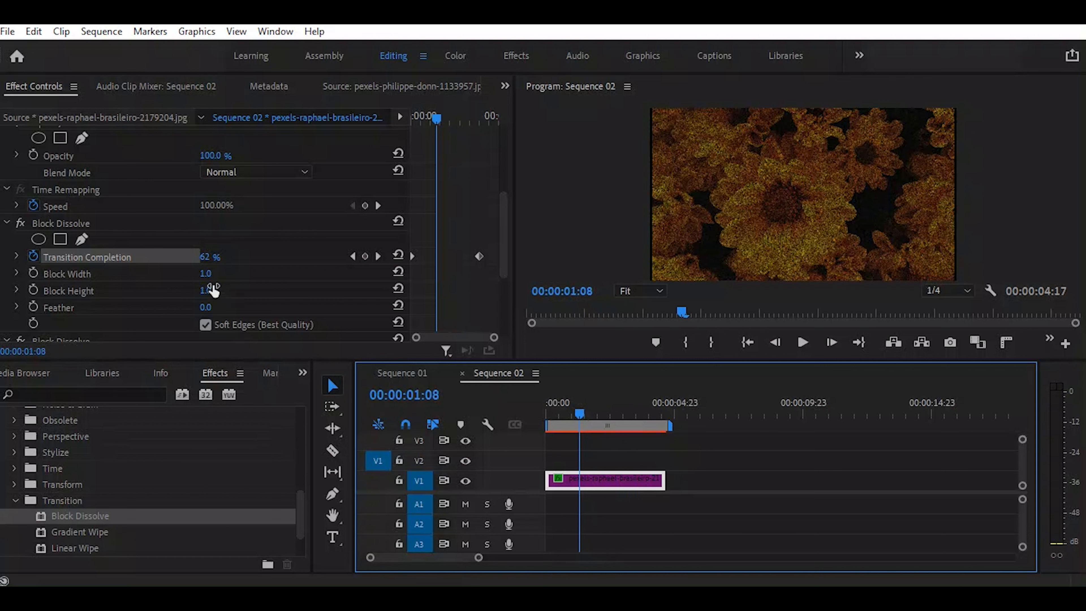
- Set the Block Width of the keyframed Block Dissolve to 98
click(207, 273)
text(90)
key(Return)
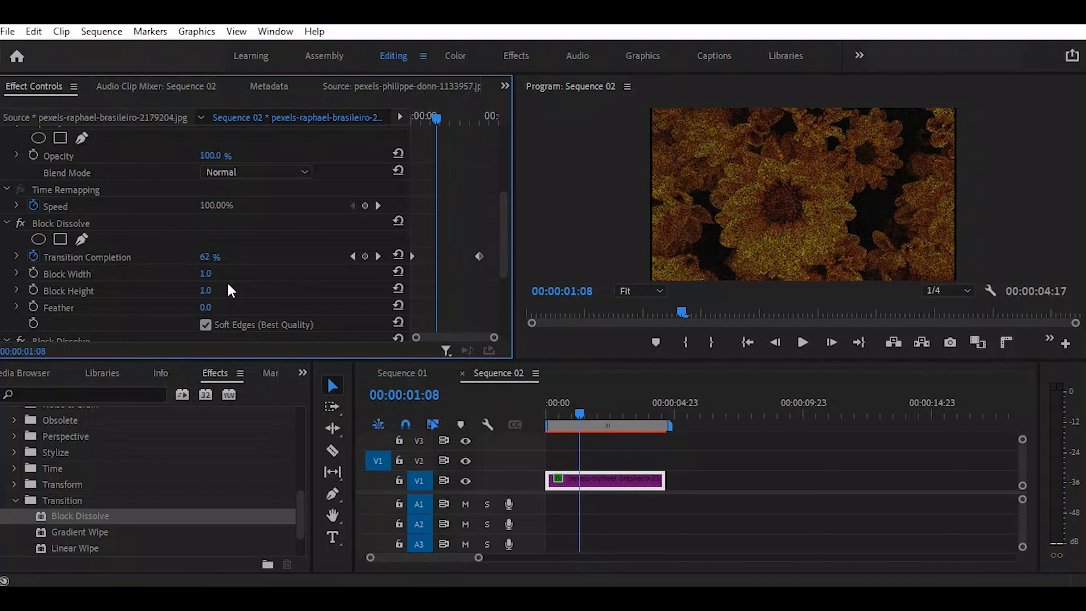
mouse_move(208, 274)
mouse_down()
mouse_move(221, 273)
mouse_move(212, 273)
mouse_up()
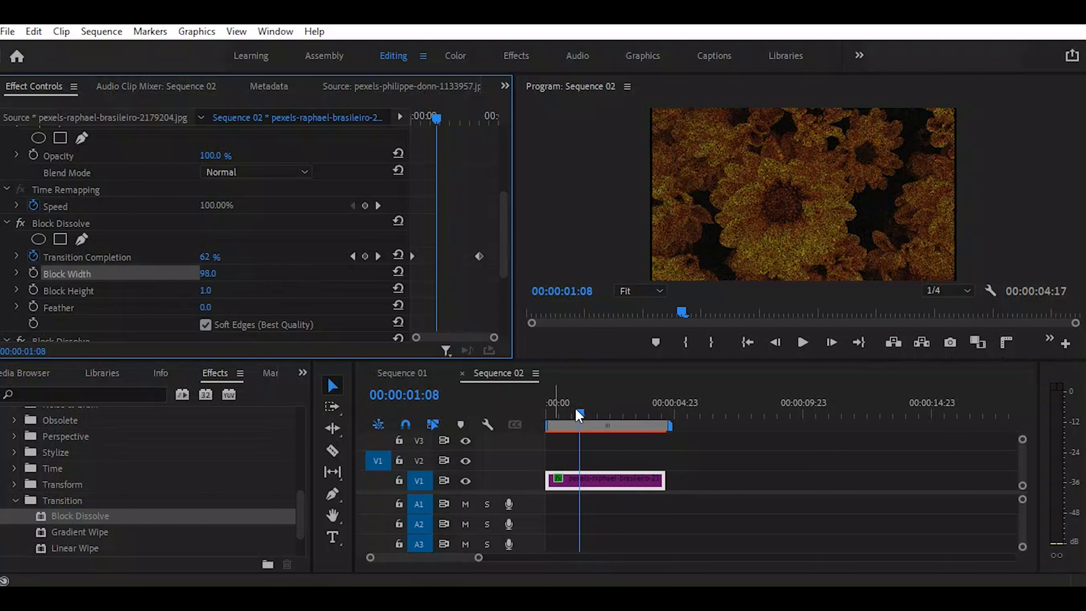
- Play and scrub through the flower clip to review the dissolve with the wider blocks
drag(580, 413, 552, 413)
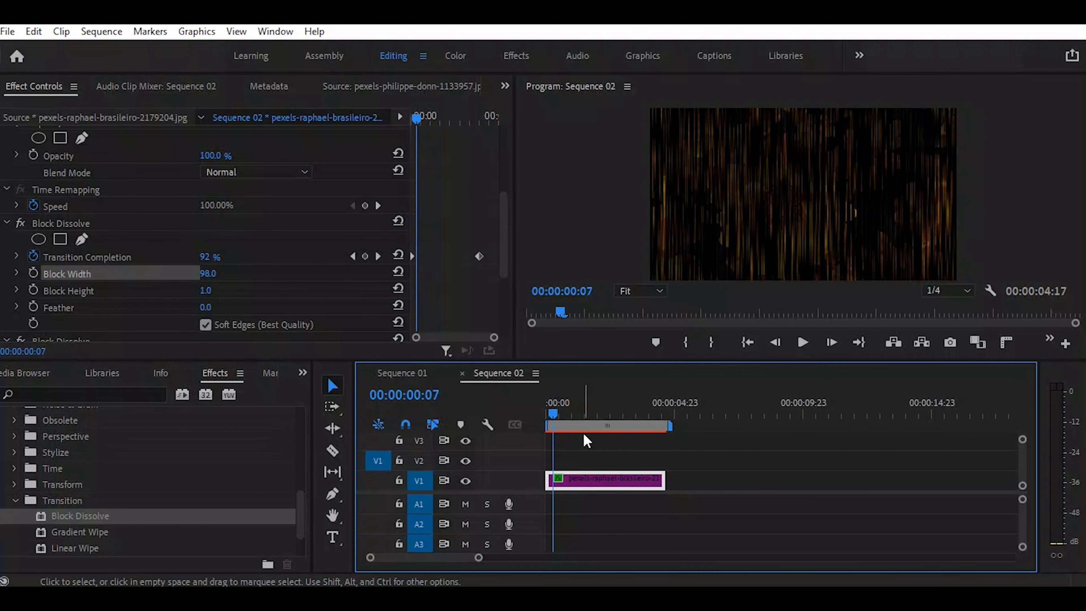
key(space)
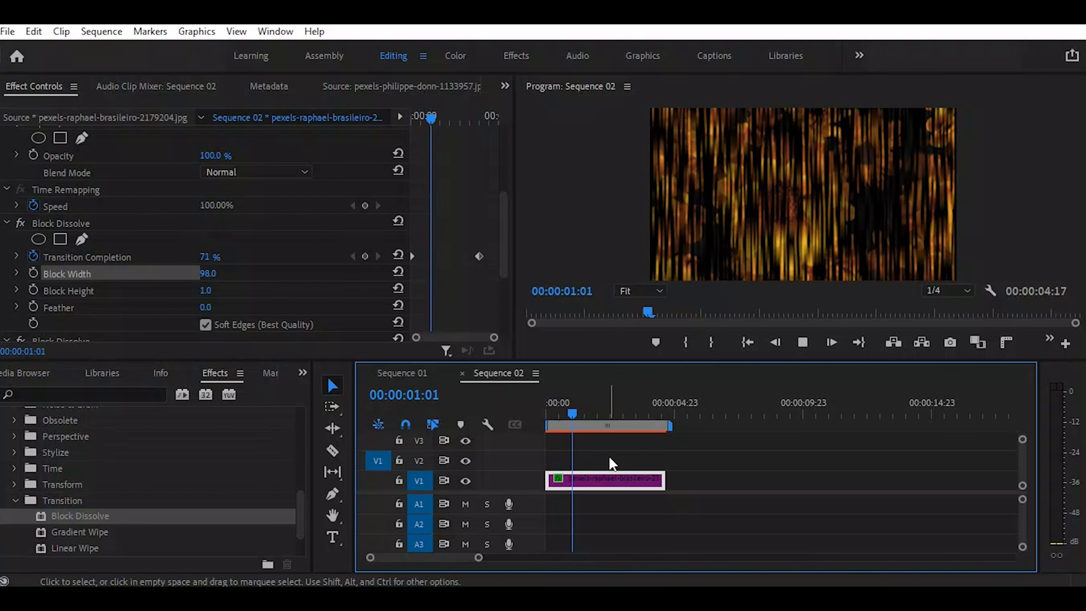
key(space)
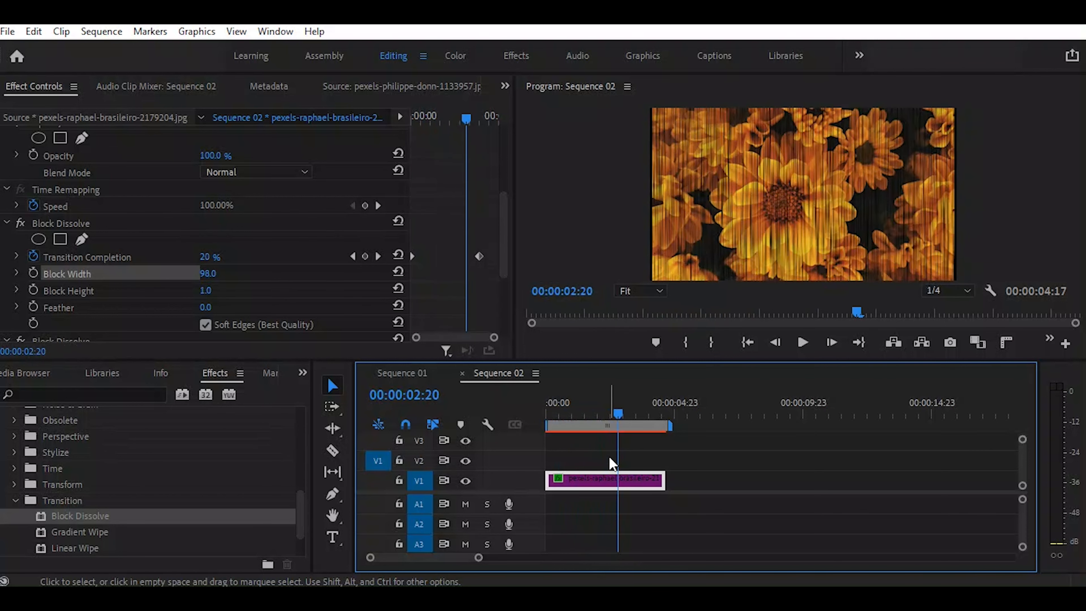
mouse_move(616, 419)
mouse_down()
mouse_move(554, 417)
mouse_move(632, 429)
mouse_up()
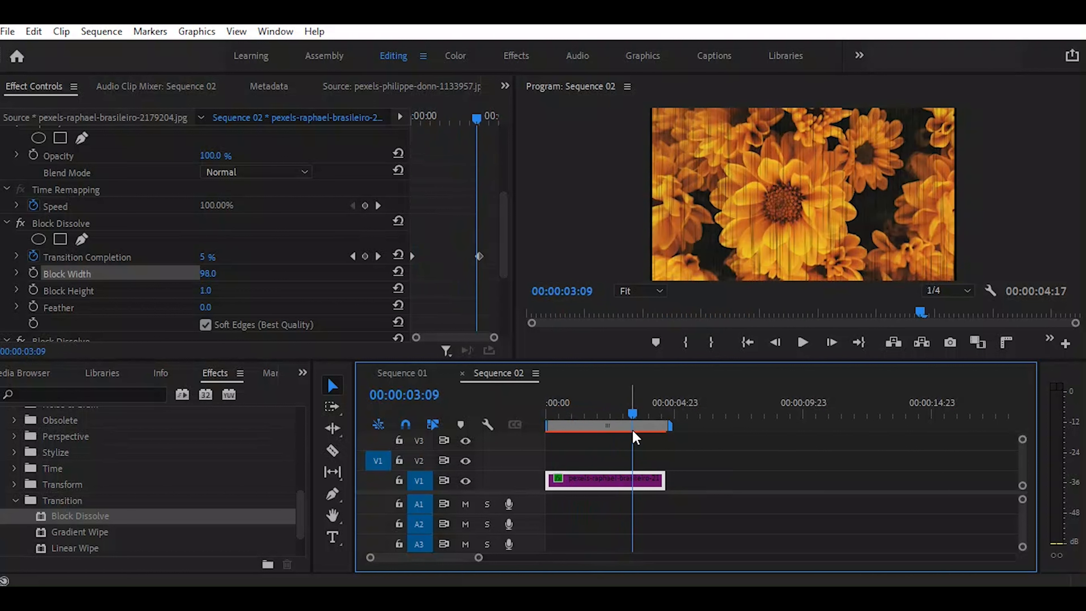
key(Home)
key(space)
key(space)
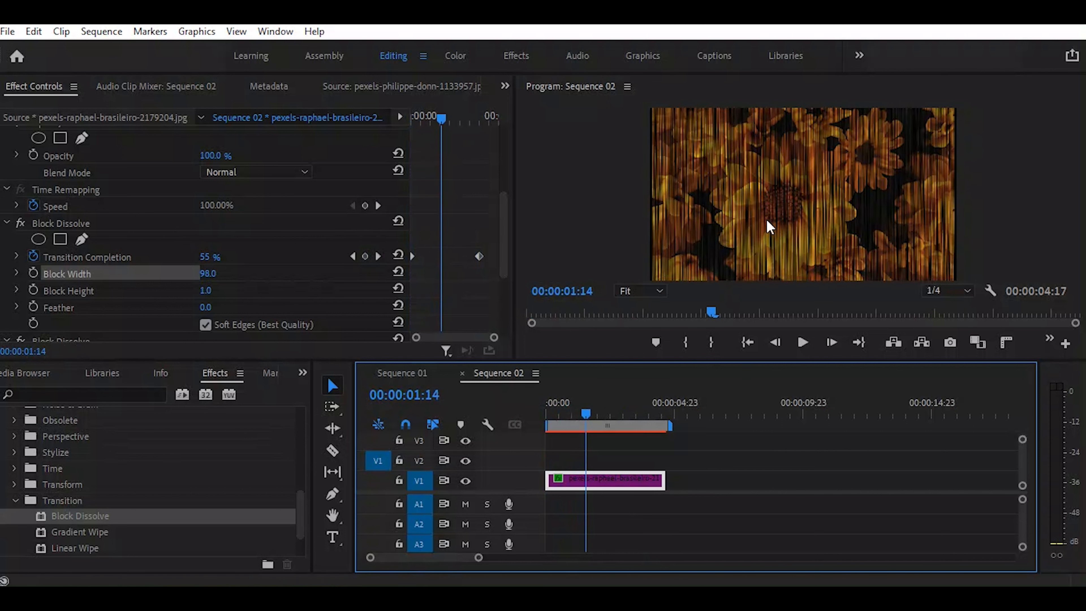
- Set the Block Height of the keyframed Block Dissolve to 58
click(207, 291)
click(292, 298)
drag(209, 293, 245, 313)
- Return to the start of Sequence 02 and play the dissolve to review the taller blocks
click(581, 411)
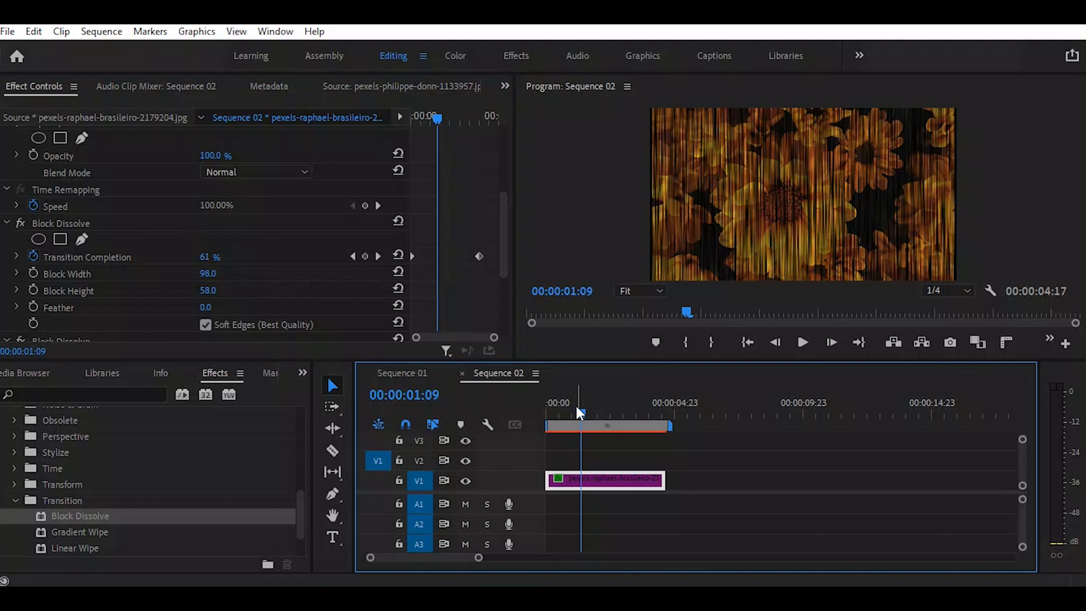
drag(580, 413, 556, 415)
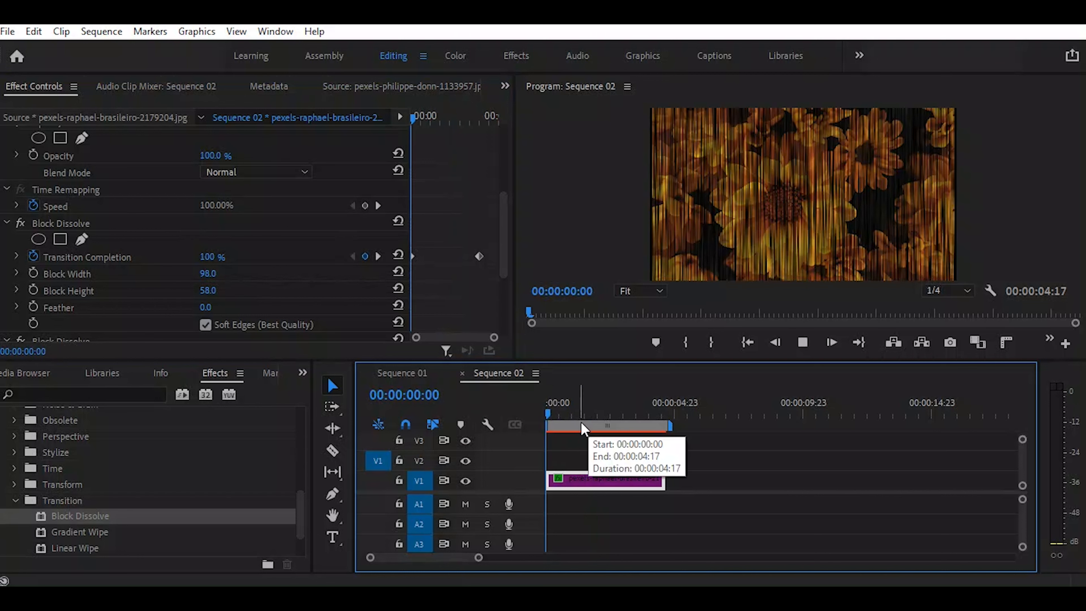
click(558, 402)
drag(562, 413, 538, 414)
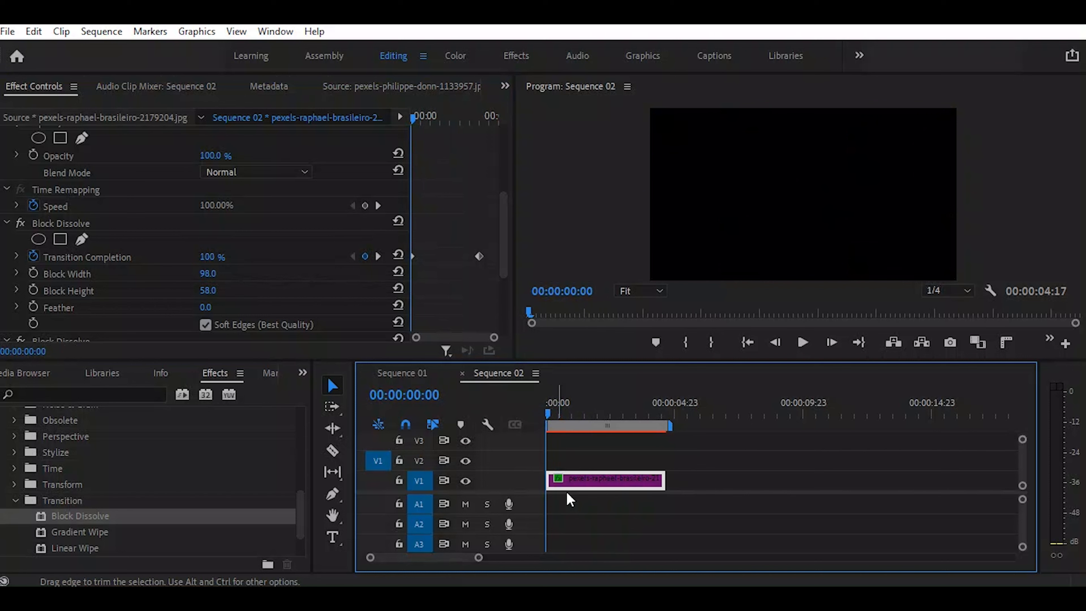
key(space)
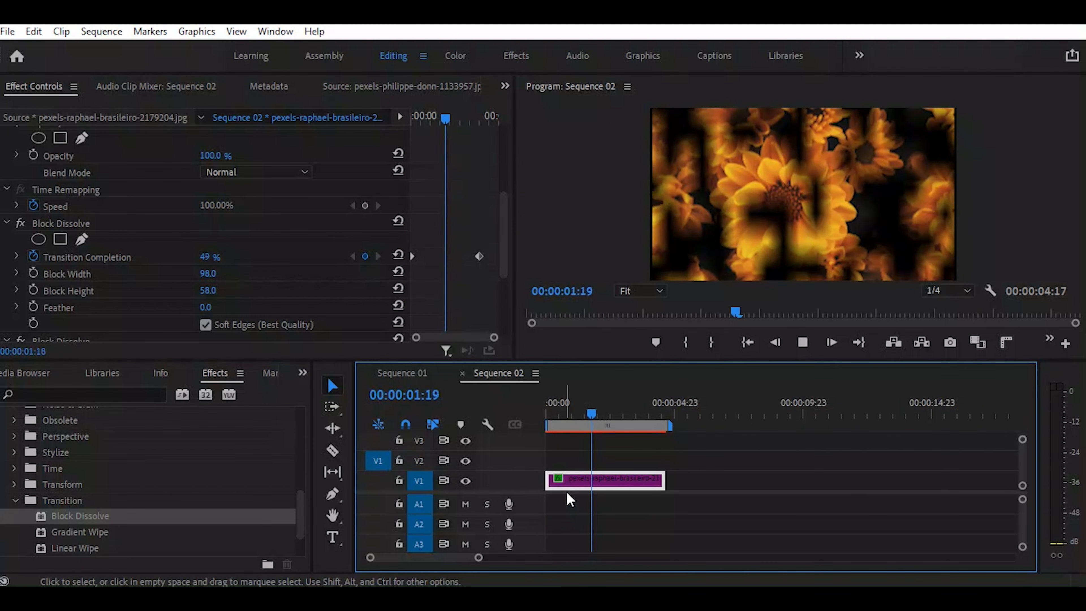
key(space)
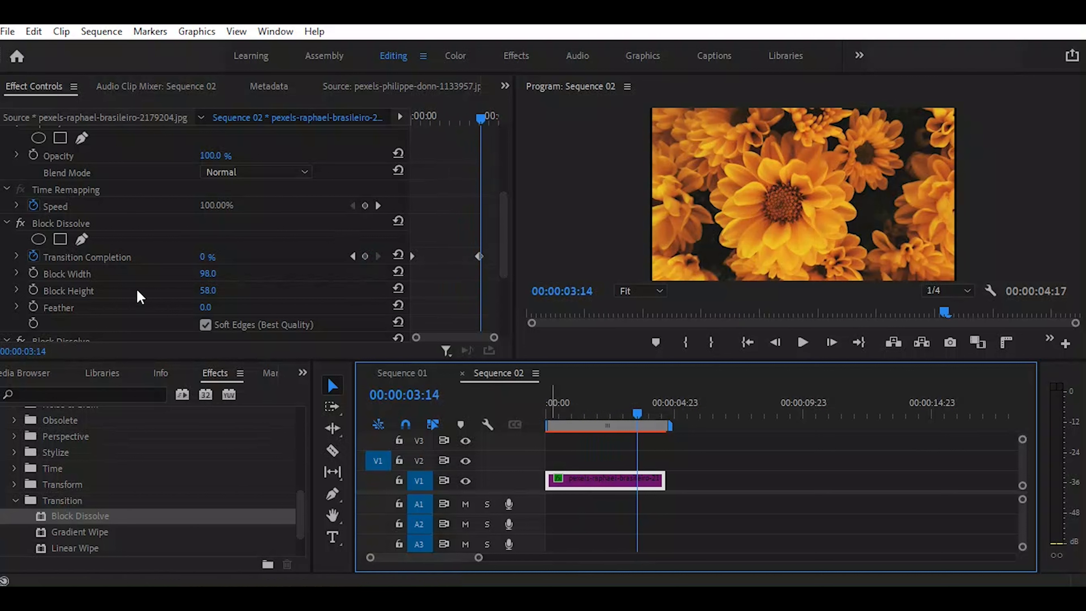
- Set the keyframed Block Dissolve's Feather to 57 and play the flower clip from the start to preview the soft block edges
drag(205, 307, 230, 307)
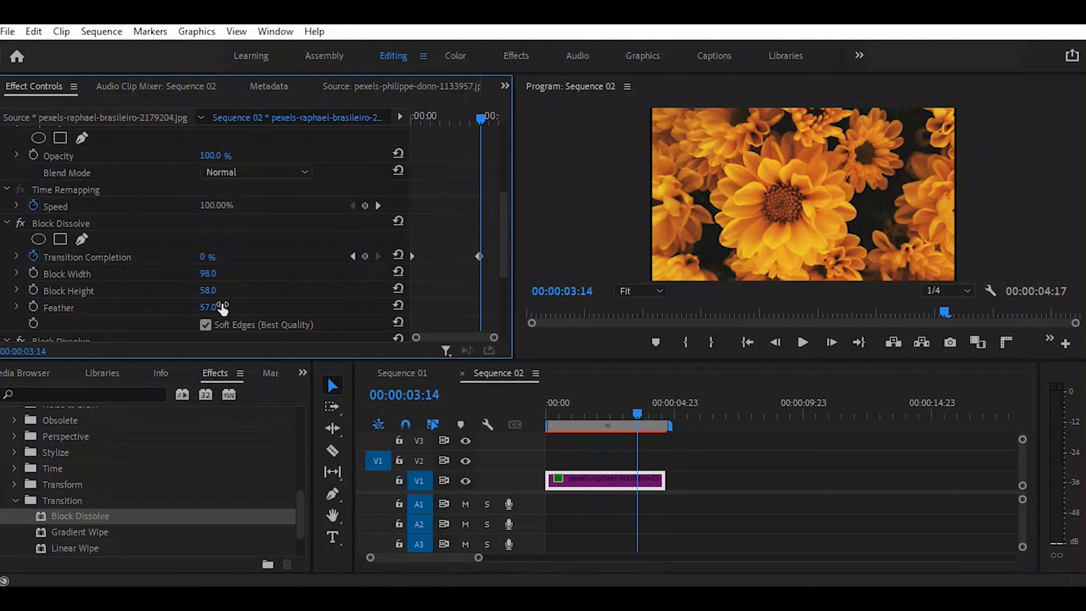
drag(638, 413, 472, 418)
key(space)
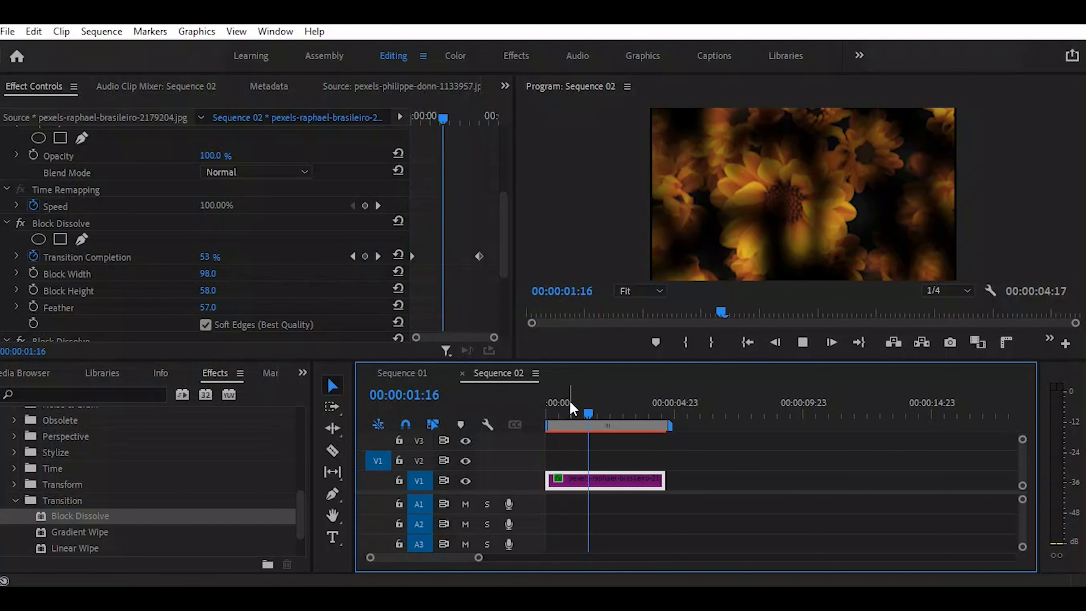
drag(591, 414, 542, 412)
key(space)
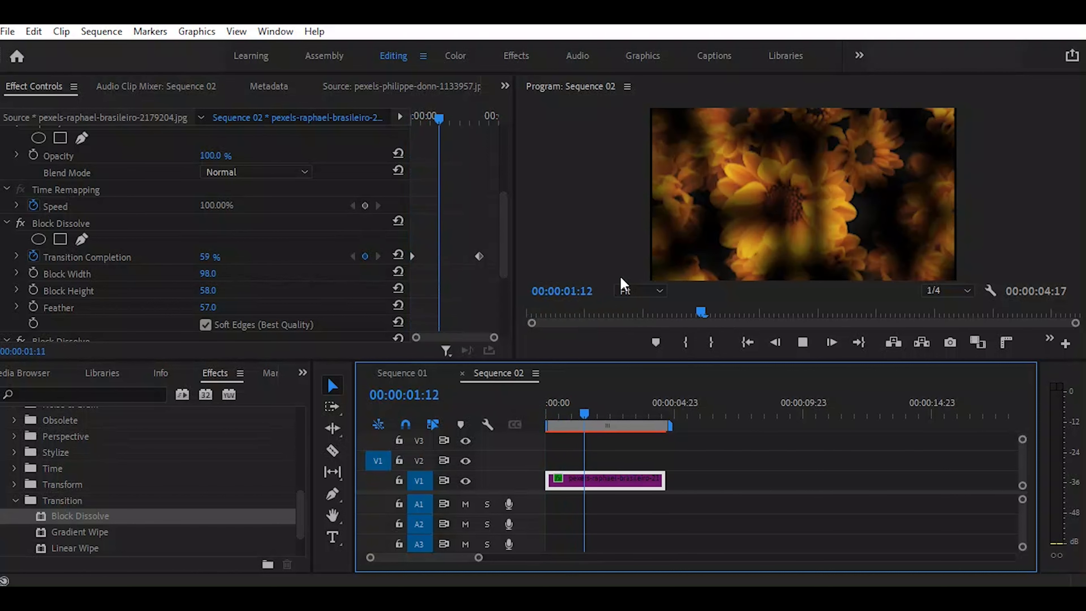
key(space)
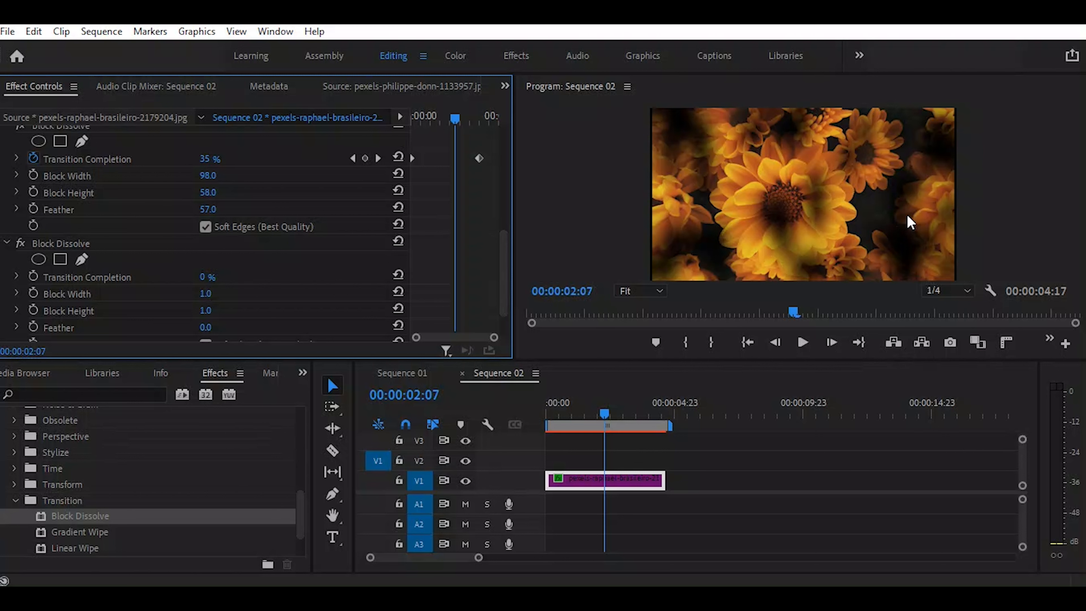
- Return Sequence 02 to its start, and scrub Sequence 01 from the dissolve into the held-frame clip
drag(604, 412, 548, 417)
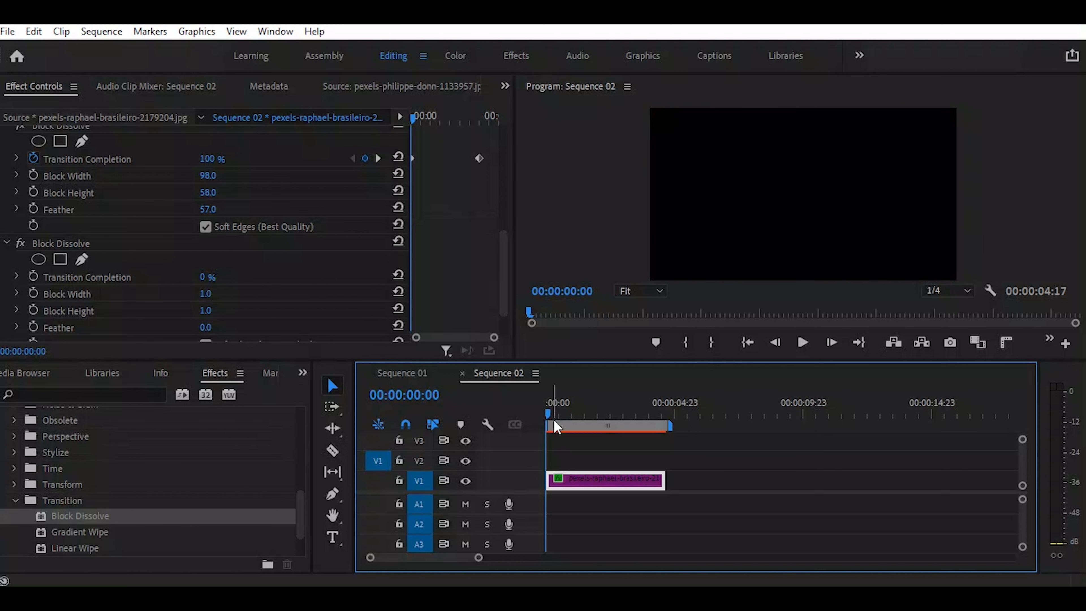
click(583, 413)
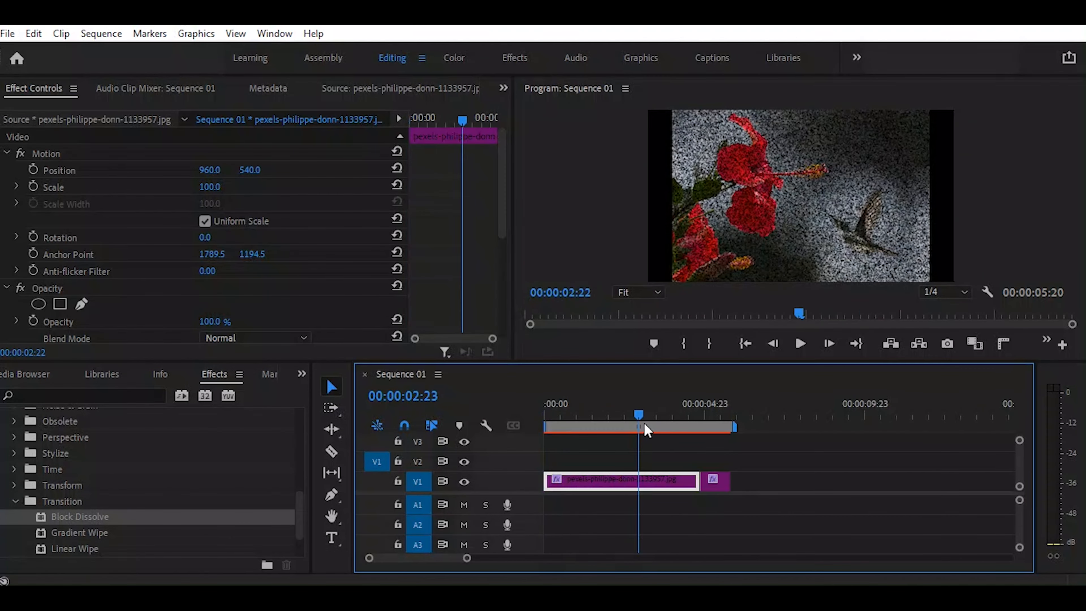
drag(645, 425, 714, 445)
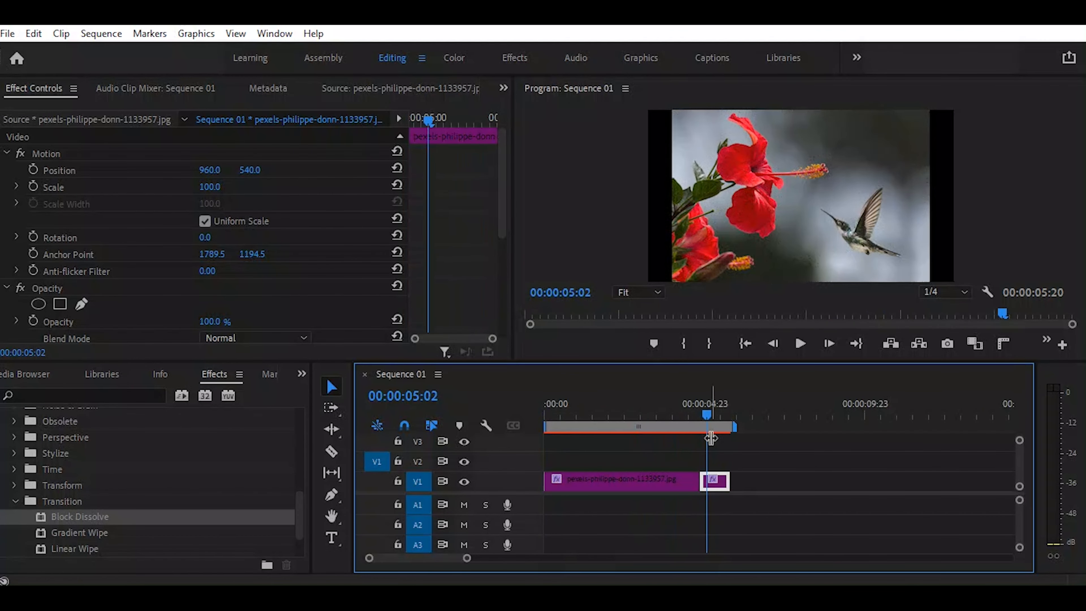